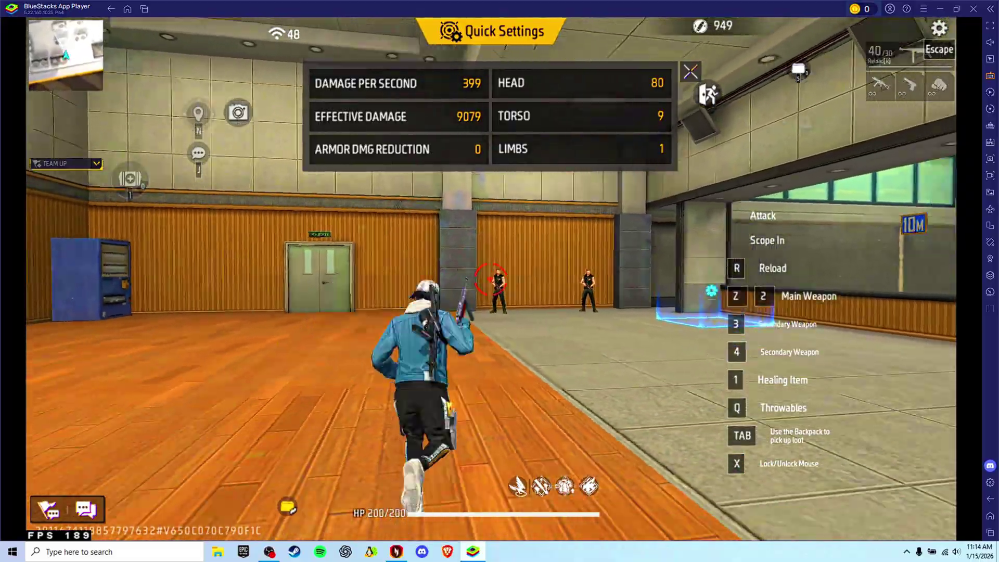
key(w)
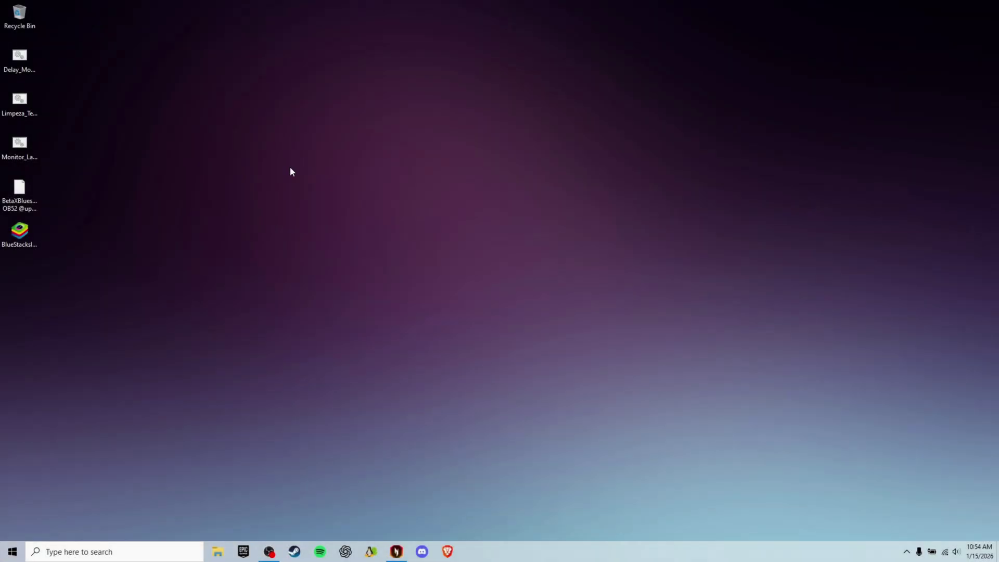
- Run the BlueStacks installer from the desktop, allow it through the security warning, and keep its file in the desktop icon column
right_click(290, 172)
click(20, 232)
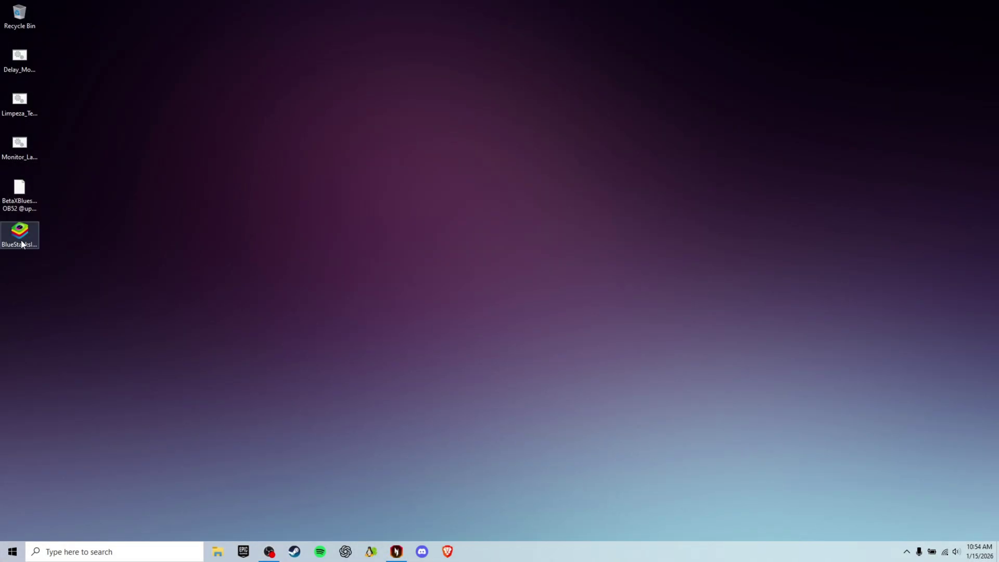
drag(19, 232, 257, 232)
double_click(257, 235)
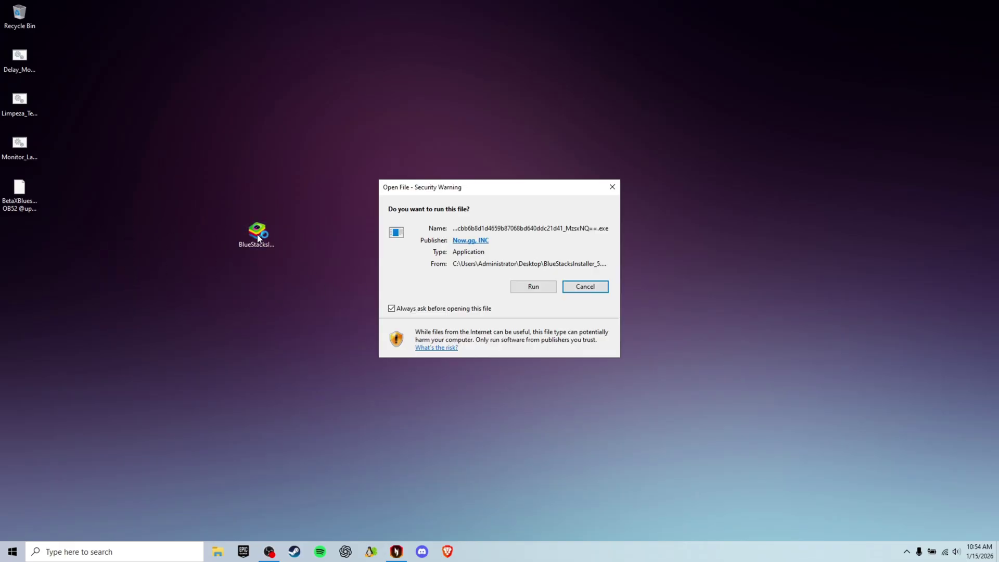
click(534, 286)
drag(257, 235, 40, 244)
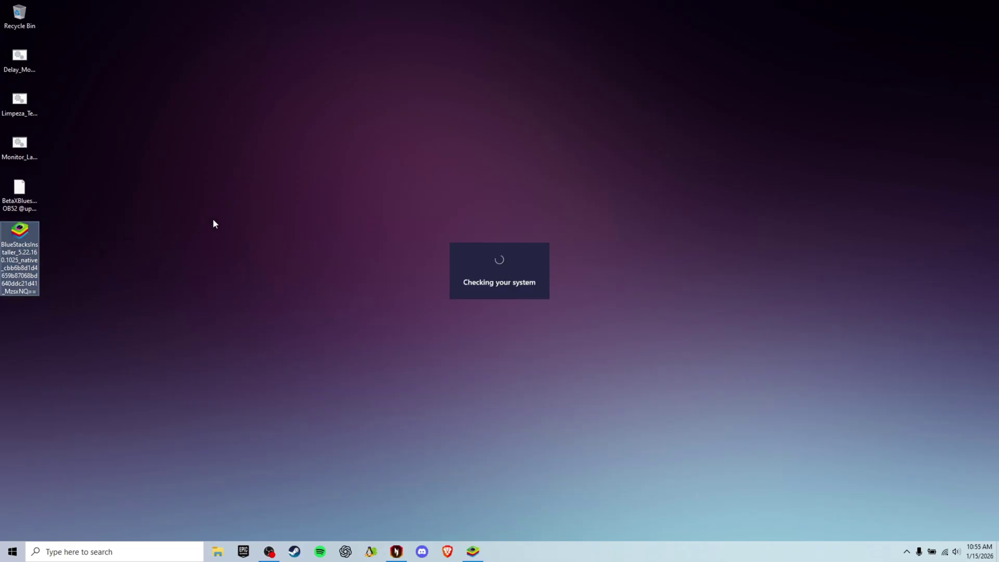
- Agree to the terms and install BlueStacks in C:\ProgramData\BlueStacks_nxt
right_click(357, 175)
click(398, 203)
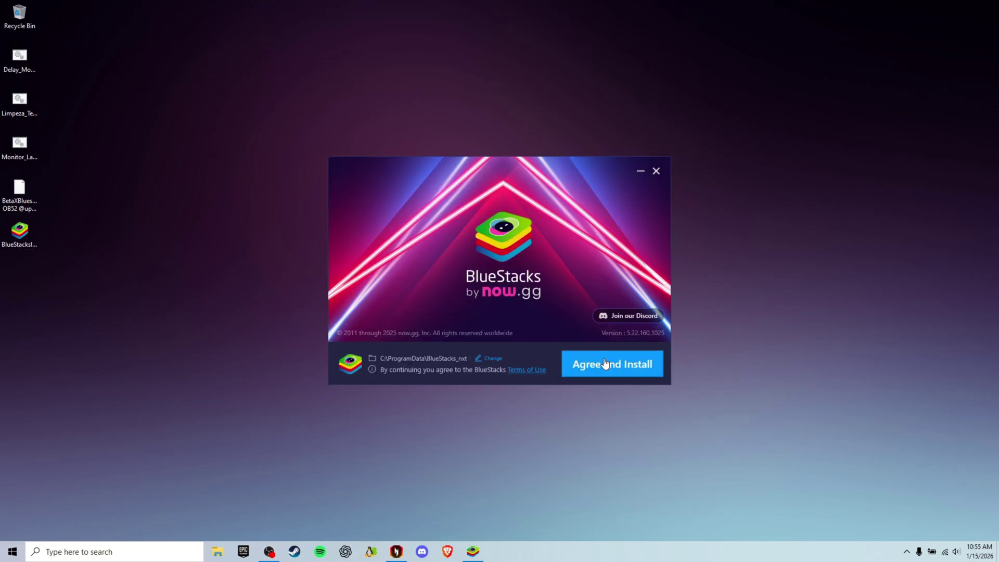
click(607, 369)
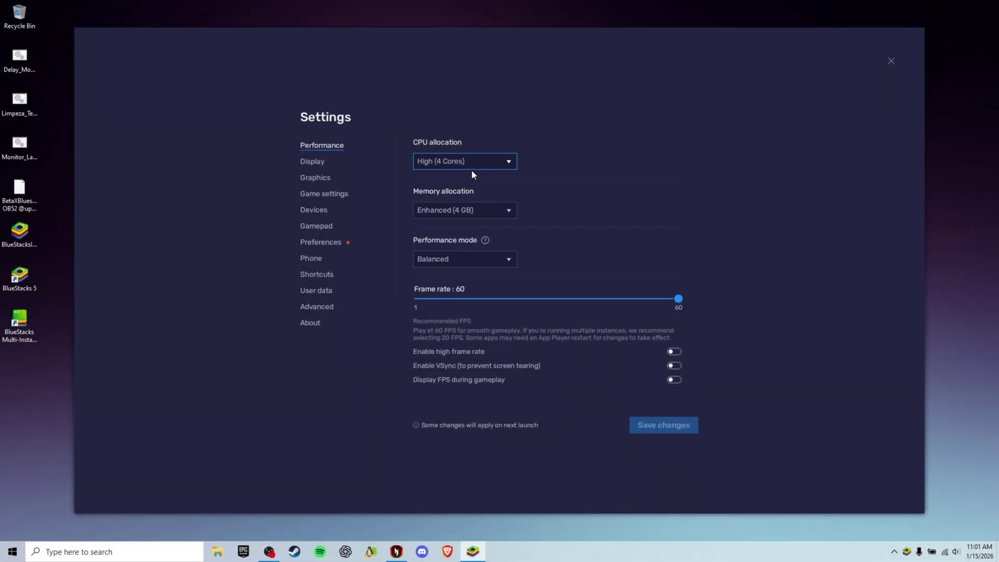
- Set the performance mode to High Performance, enable a high frame rate of 240 and the FPS display, saving with a restart
click(467, 260)
click(450, 293)
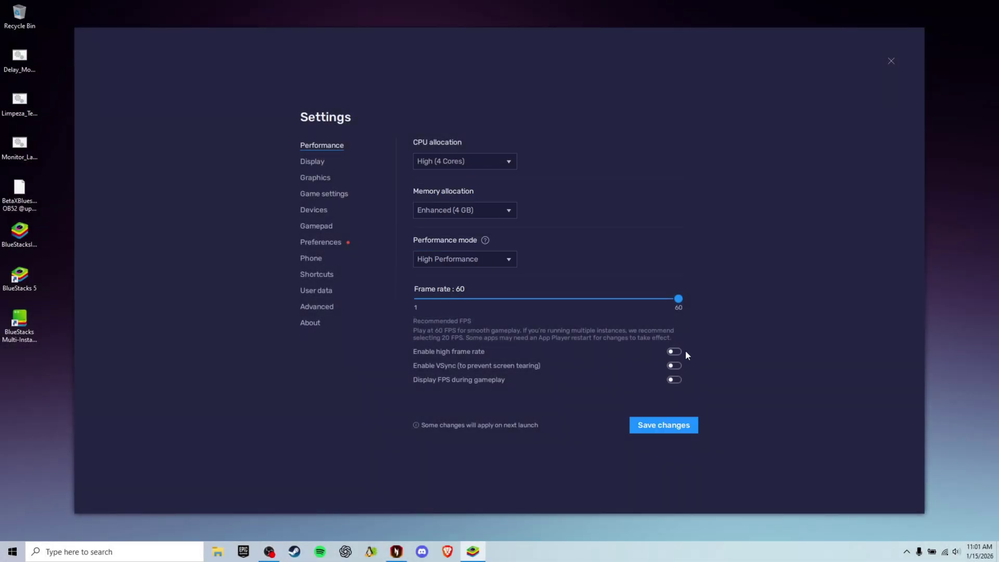
click(676, 351)
drag(483, 300, 810, 317)
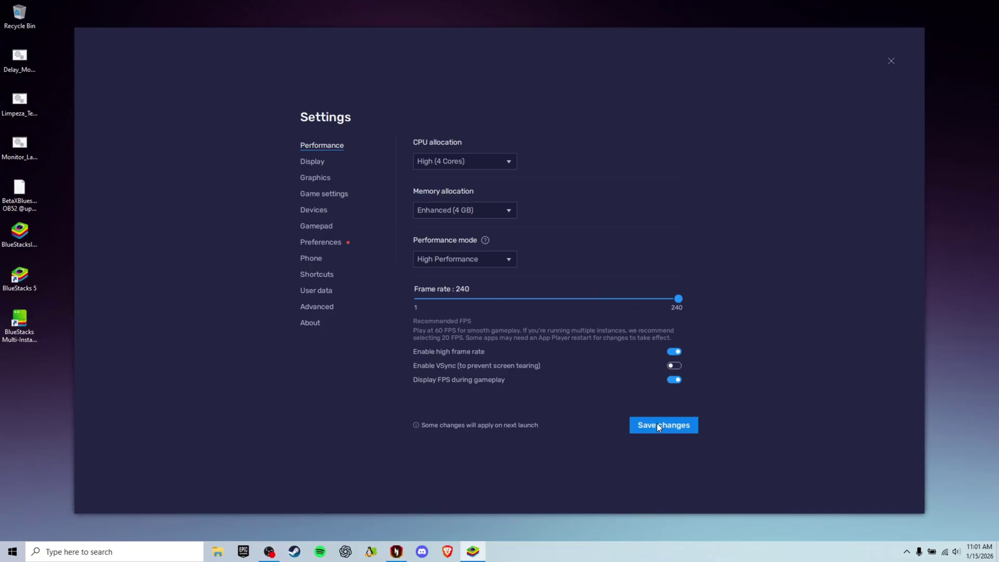
click(687, 420)
click(556, 292)
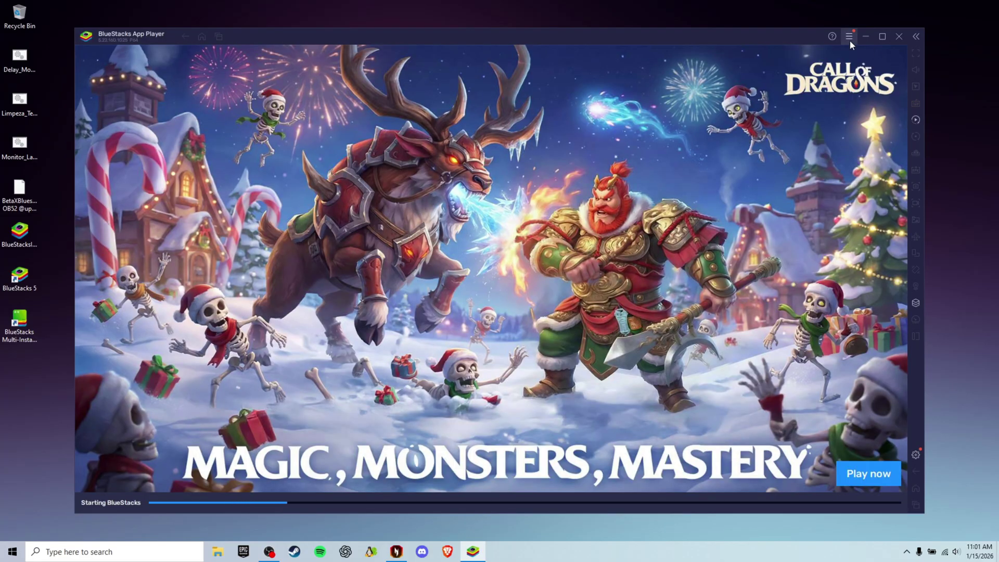
- Reopen the emulator's display settings and set the landscape resolution to 1920 x 1080
click(849, 37)
click(812, 52)
click(315, 162)
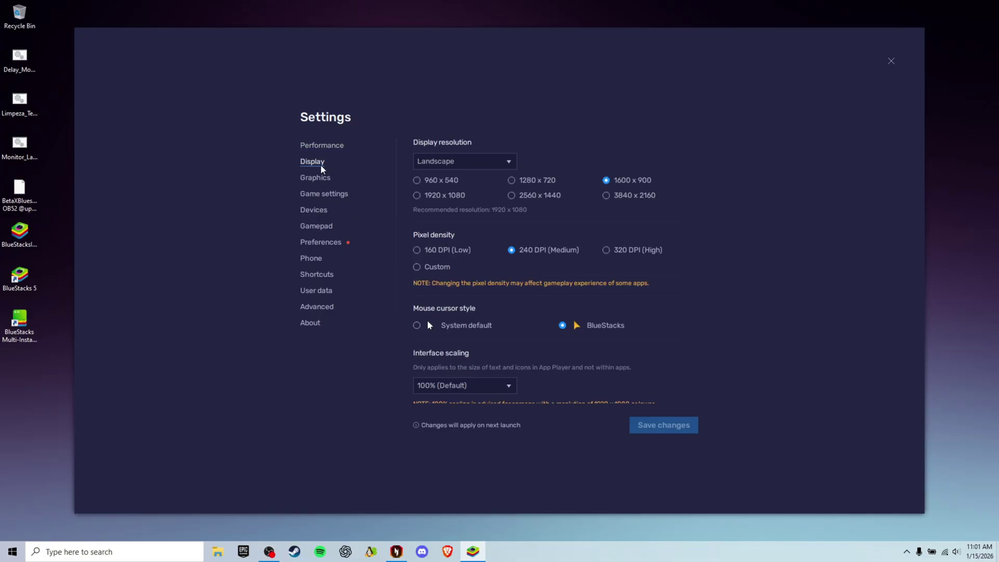
click(434, 196)
click(439, 267)
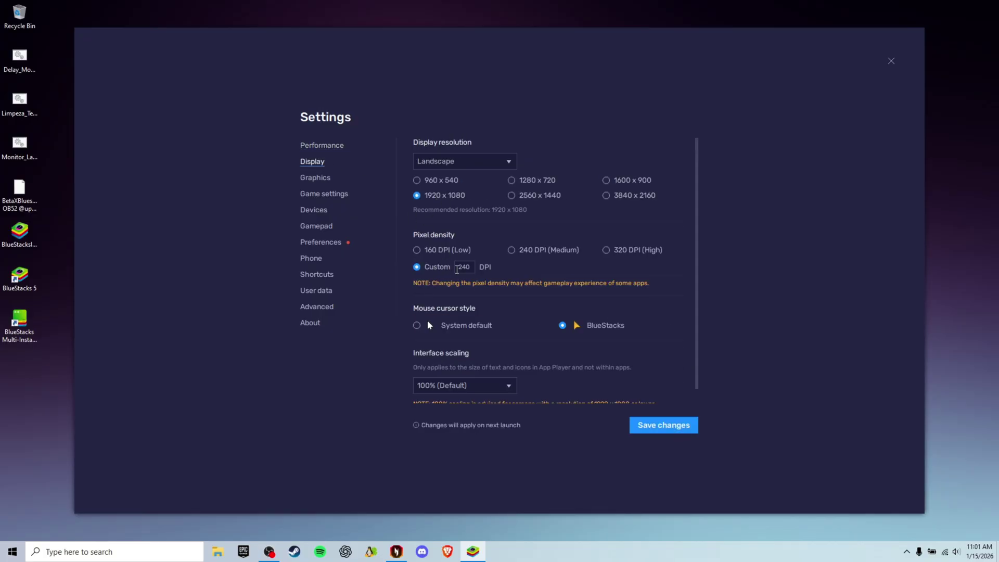
double_click(457, 269)
text(4)
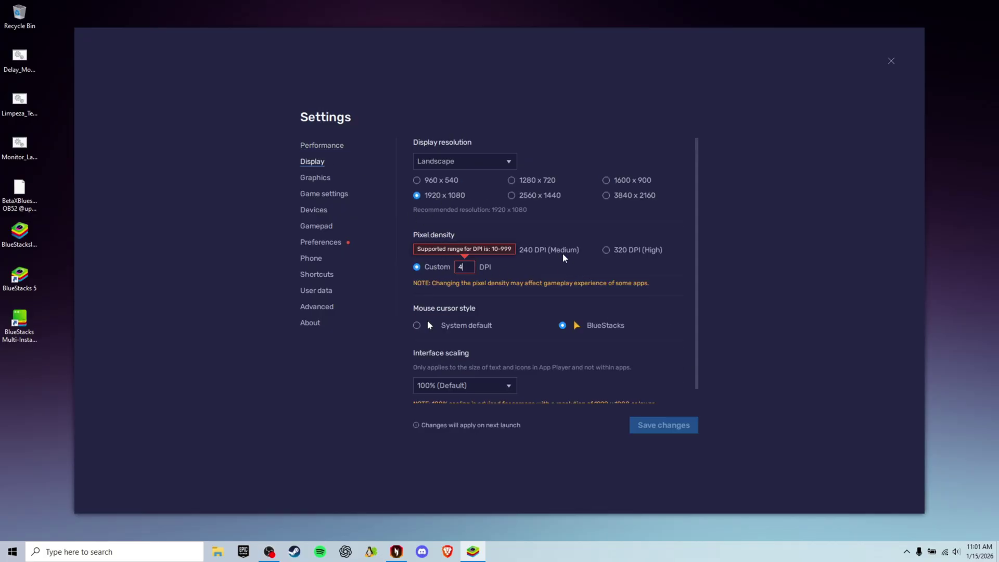
text(00)
click(657, 425)
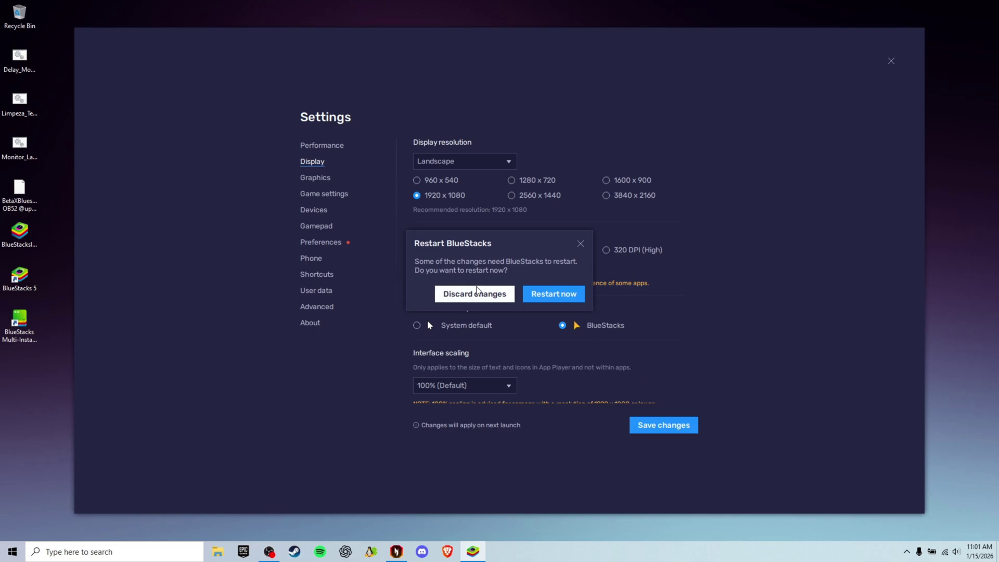
click(476, 292)
- Set the mouse cursor style to System default and the custom pixel density to 480 DPI, saving with a restart of BlueStacks
click(433, 321)
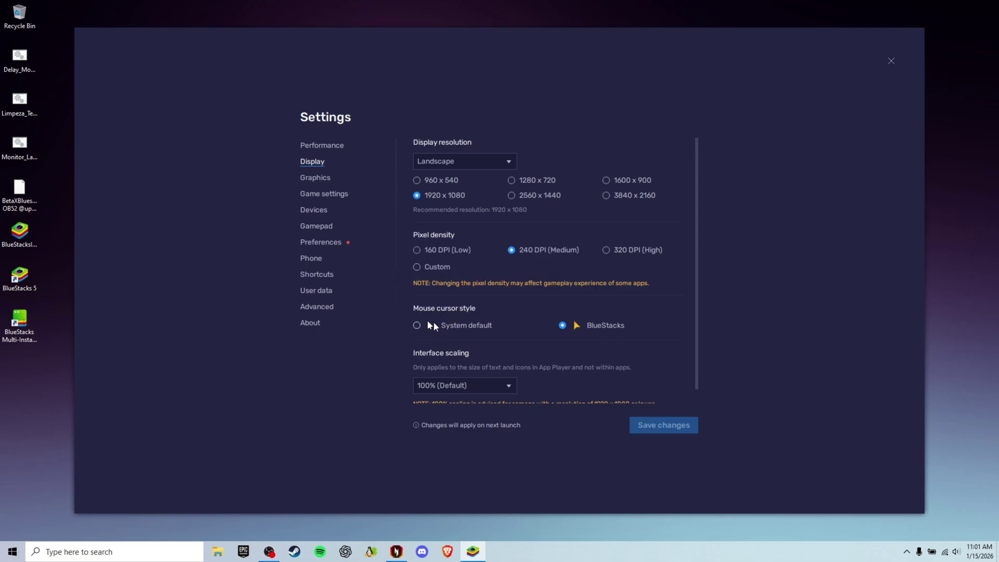
click(438, 266)
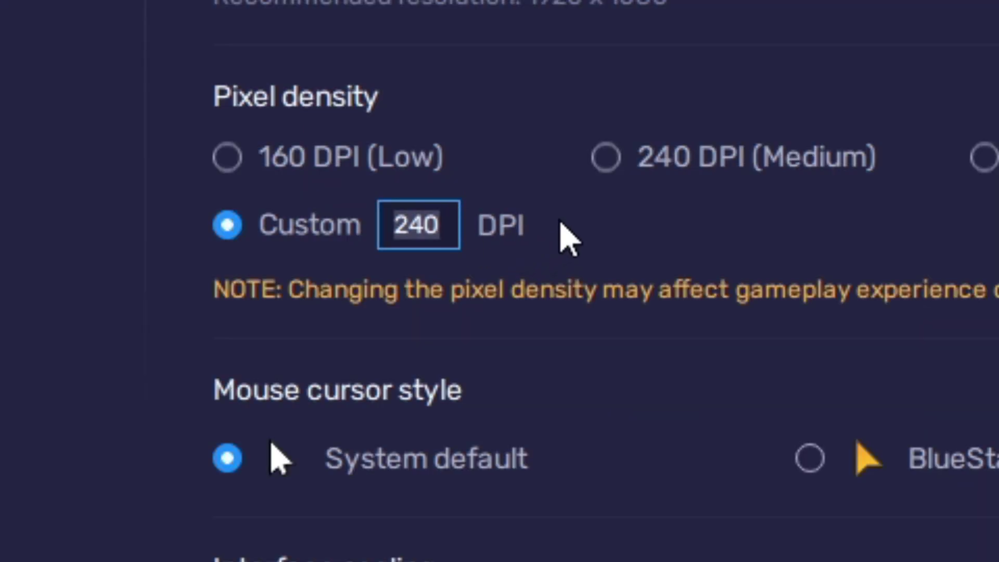
key(BackSpace)
key(BackSpace)
key(BackSpace)
text(480)
key(Return)
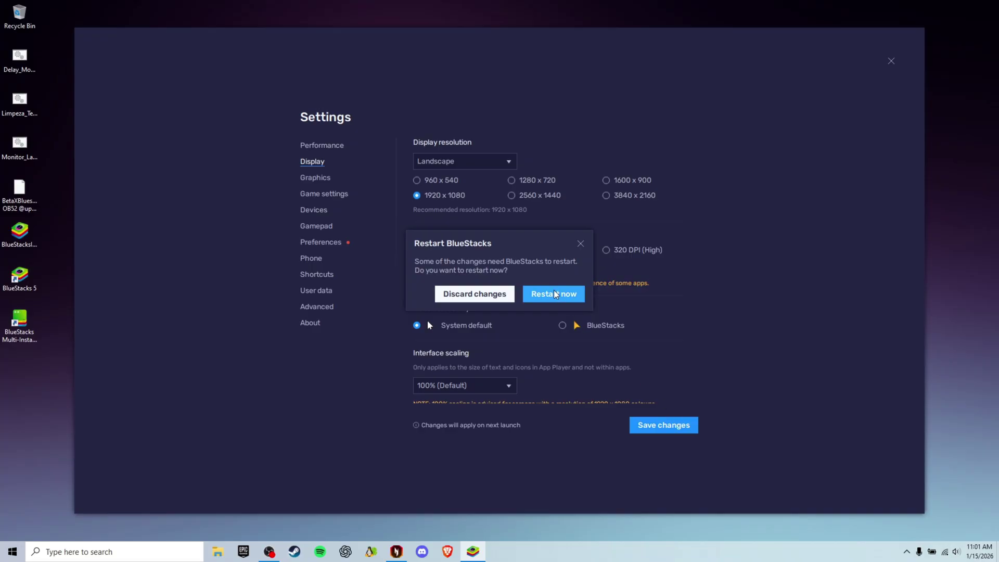
click(869, 325)
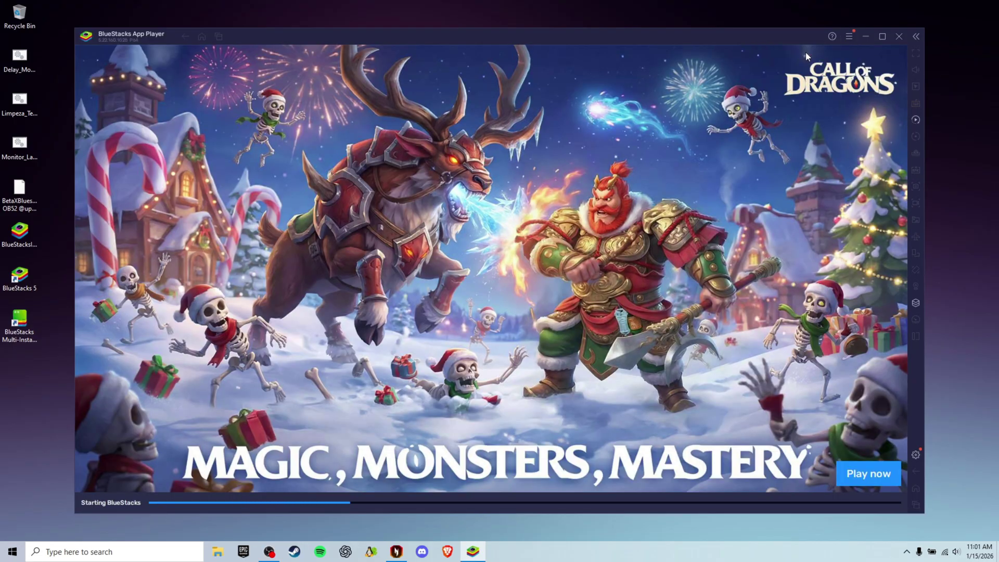
- Set ASTC textures to Disabled in the emulator's graphics settings and save the change
click(848, 36)
click(805, 54)
click(323, 194)
click(315, 177)
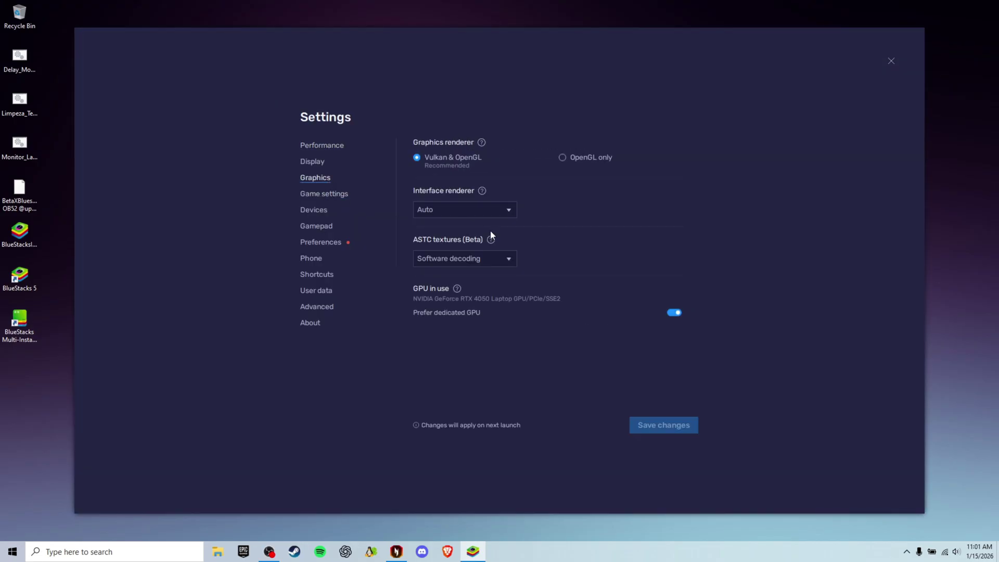
click(446, 258)
click(441, 272)
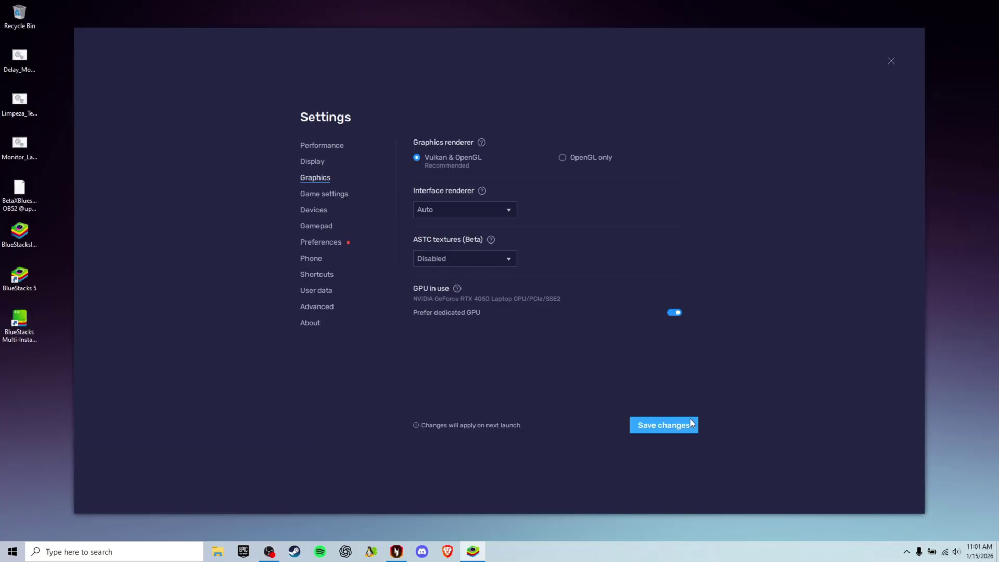
click(668, 429)
- Turn off gamepad vibration, direct gamepad access for games and gamepad detection, and save the changes
click(315, 211)
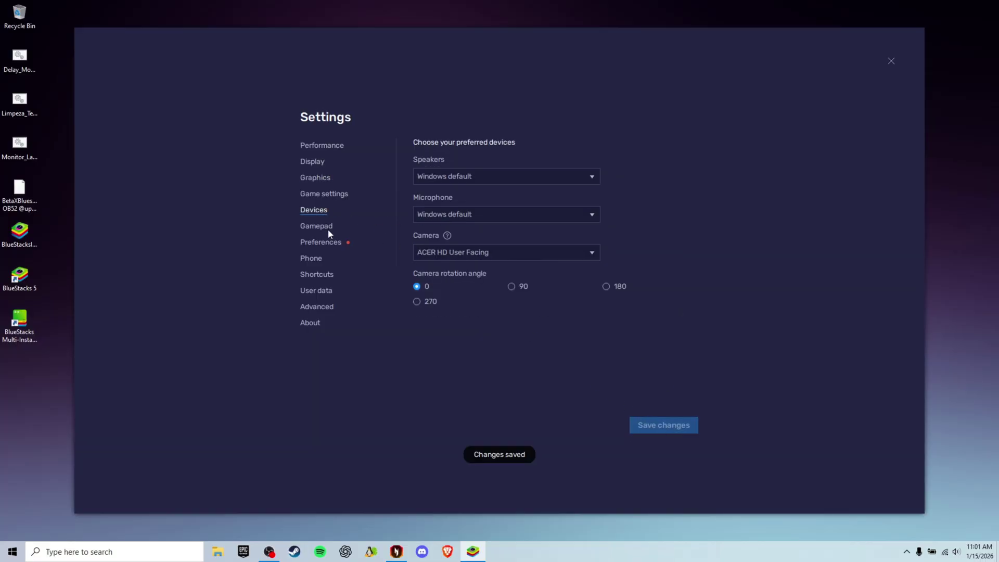
click(327, 227)
click(671, 246)
click(664, 201)
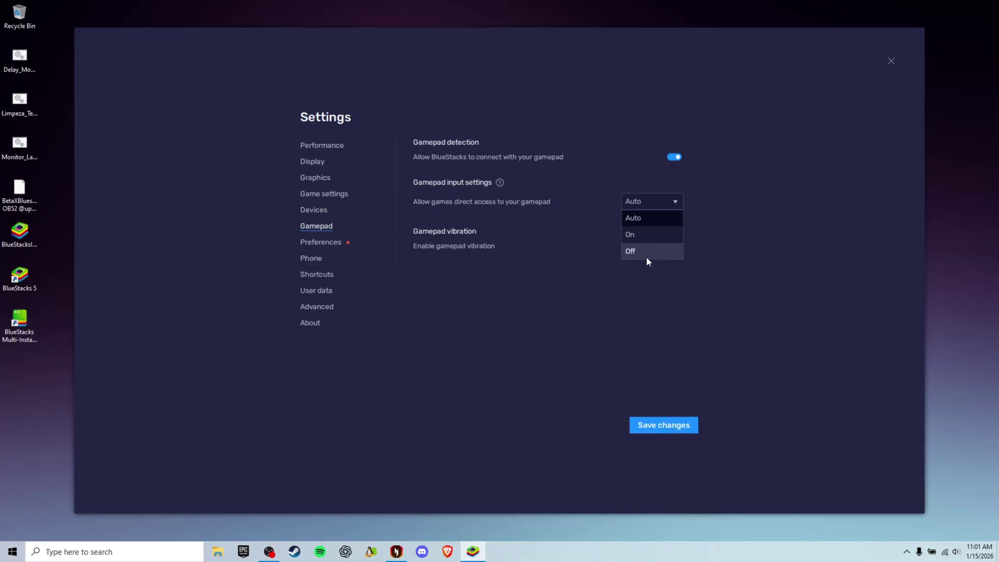
click(646, 256)
click(677, 158)
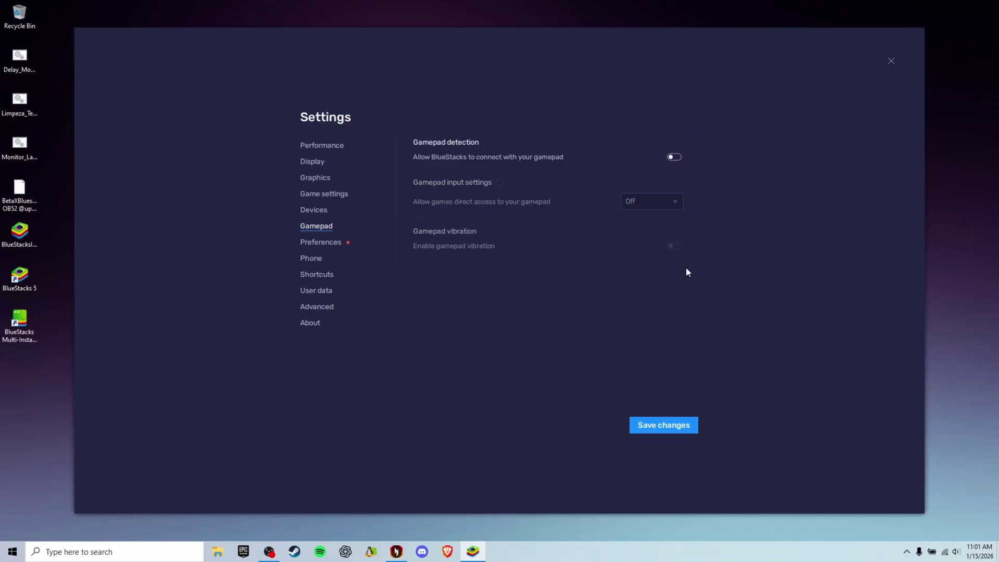
click(645, 423)
- Disable Discord connection, desktop shortcut creation, Google Play sign-in prompts, Android tapping sound and in-game ads in the preferences
click(320, 243)
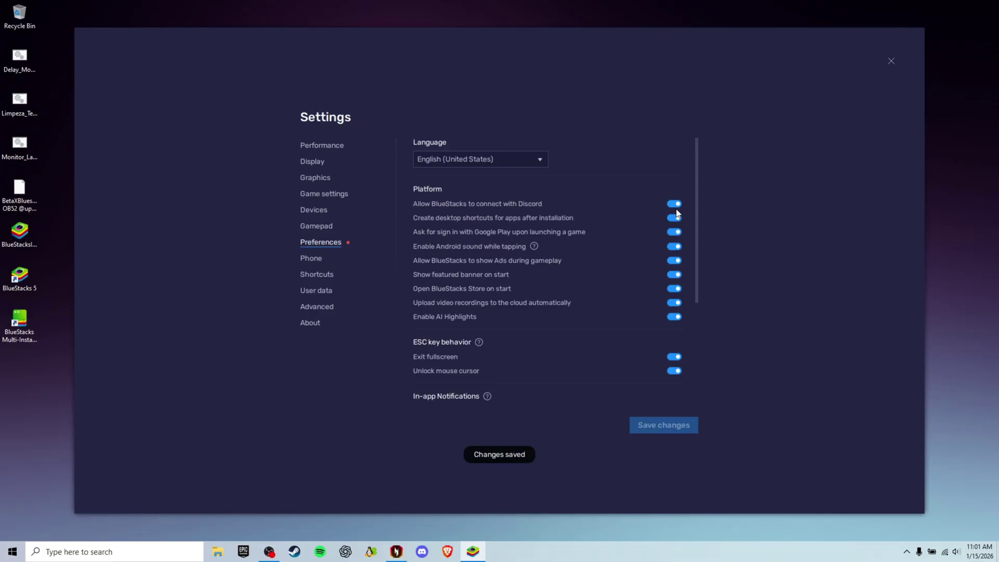
click(675, 218)
click(675, 232)
click(679, 248)
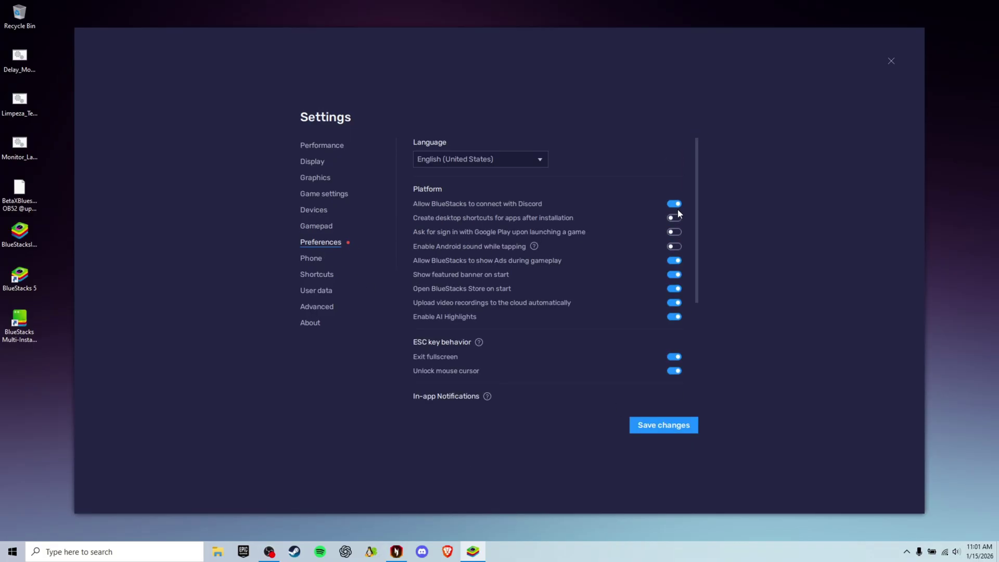
click(674, 261)
click(482, 349)
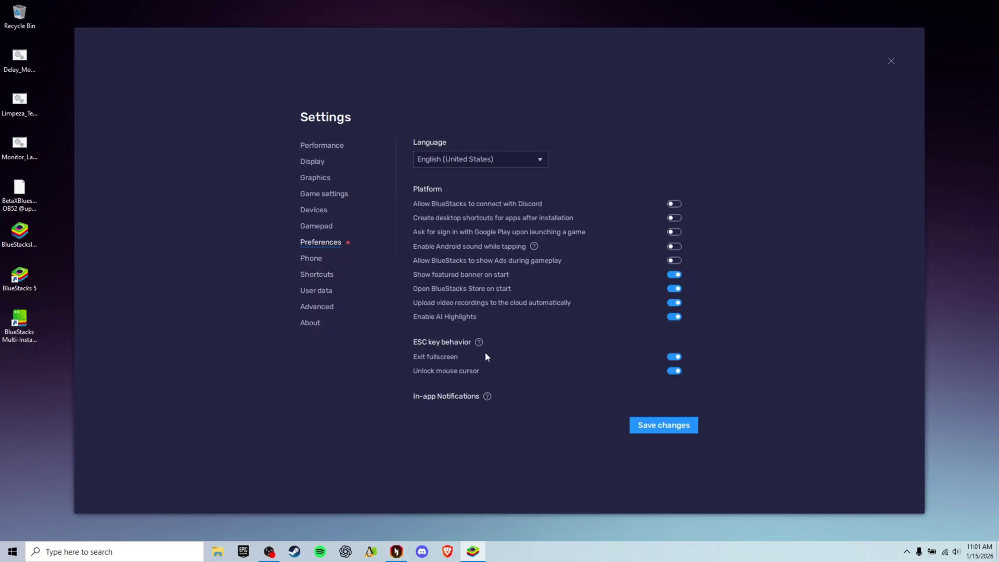
- Disable the featured banner, opening the BlueStacks Store on start, automatic cloud upload of recordings, and AI Highlights
click(674, 274)
click(675, 289)
click(674, 302)
click(674, 316)
- Turn off desktop notifications and save the preference changes
scroll(622, 313, down, 2)
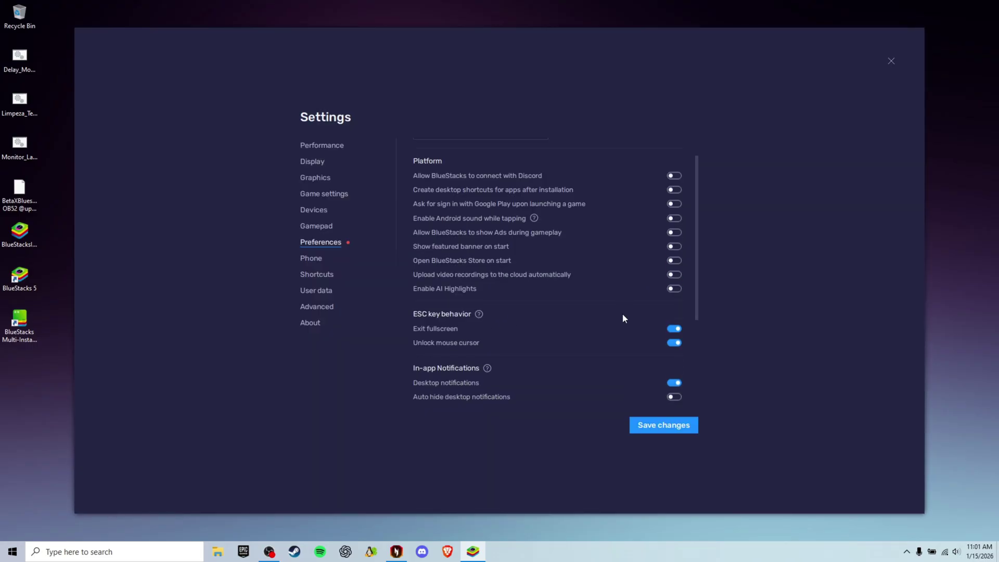
click(674, 360)
scroll(671, 380, down, 3)
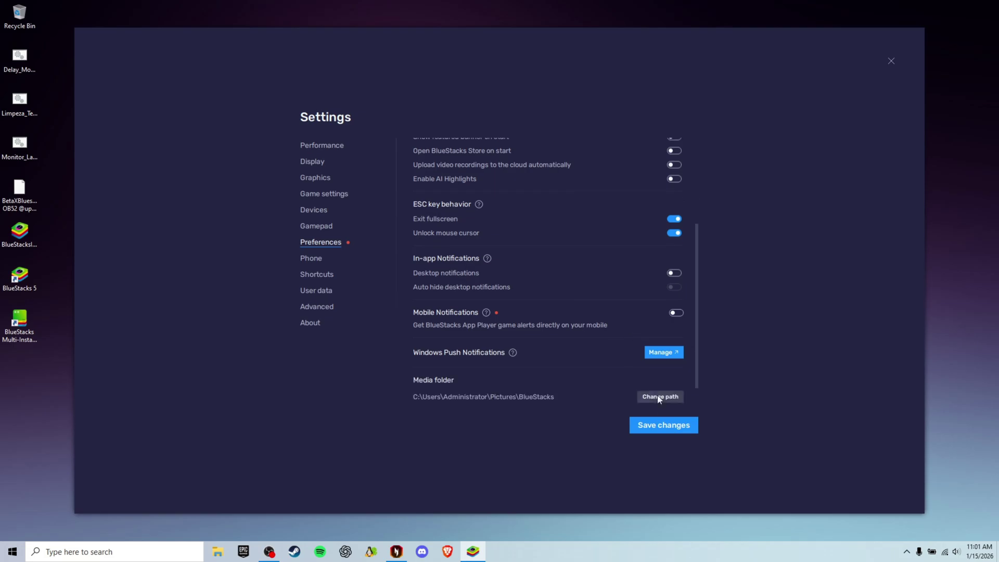
click(657, 423)
- Choose the predefined Samsung Galaxy S22 Ultra device profile with AIRTEL as the network provider
click(310, 258)
click(474, 182)
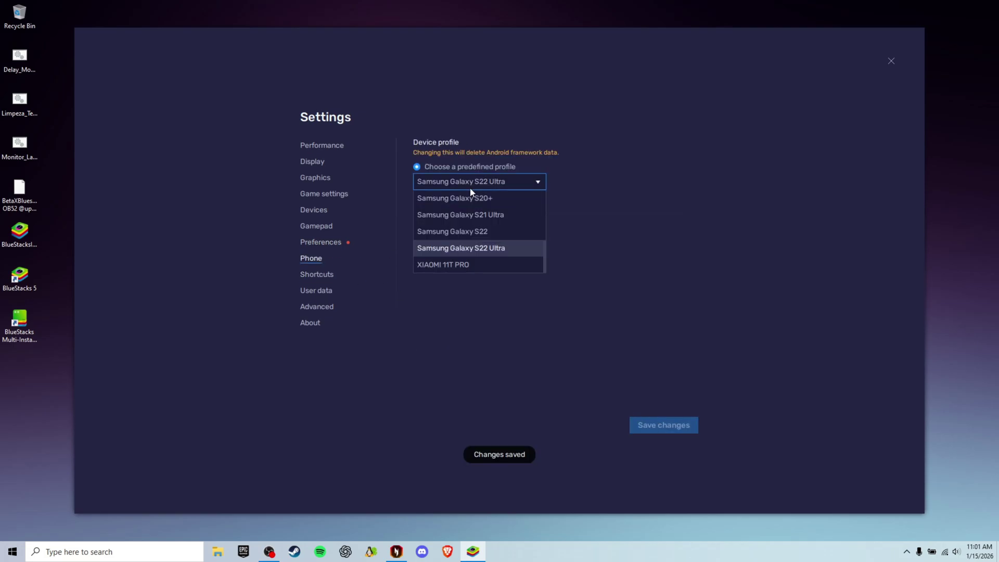
click(473, 186)
click(464, 248)
click(439, 259)
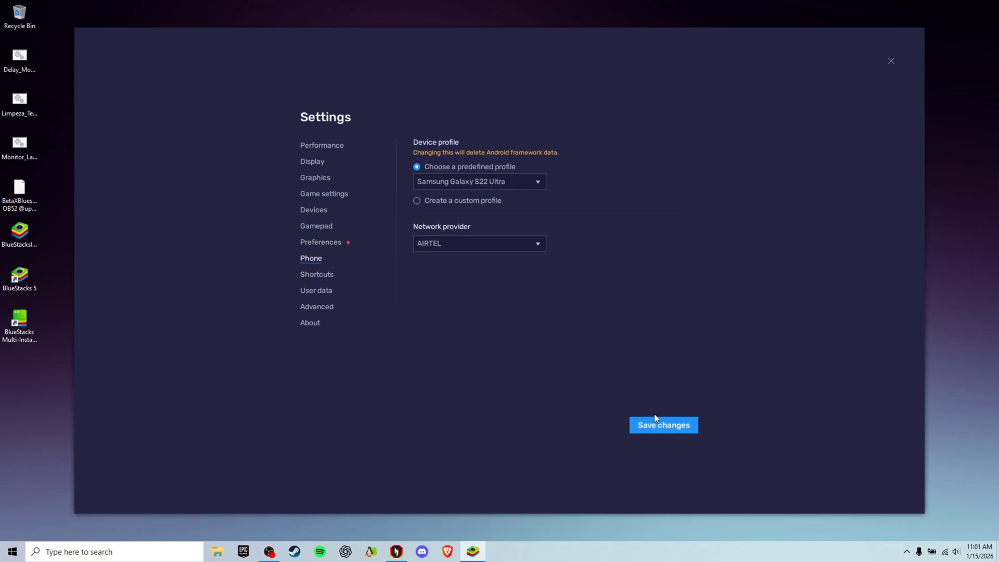
- Look through the Shortcuts, User data, Advanced and About settings
click(329, 277)
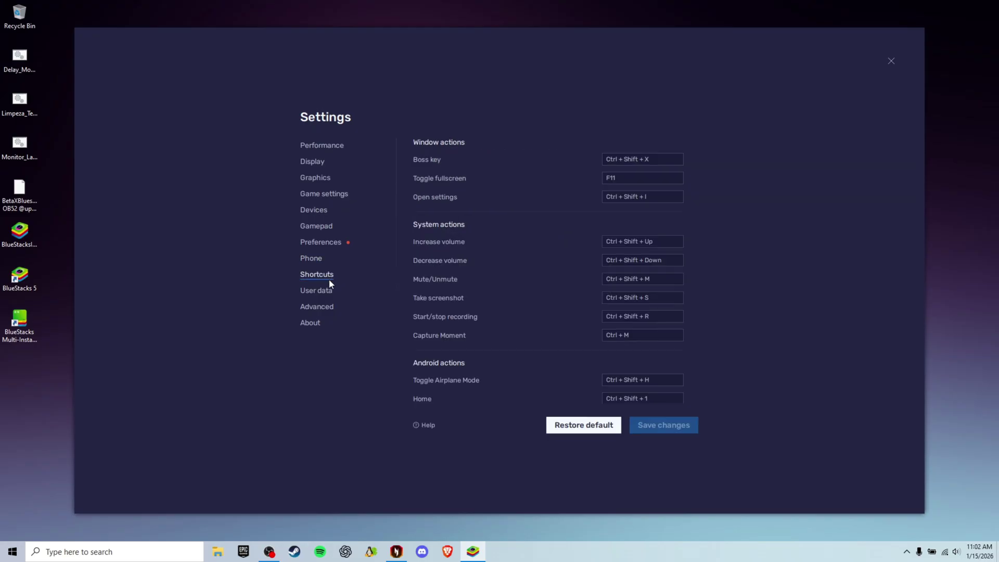
click(320, 292)
click(315, 307)
click(311, 323)
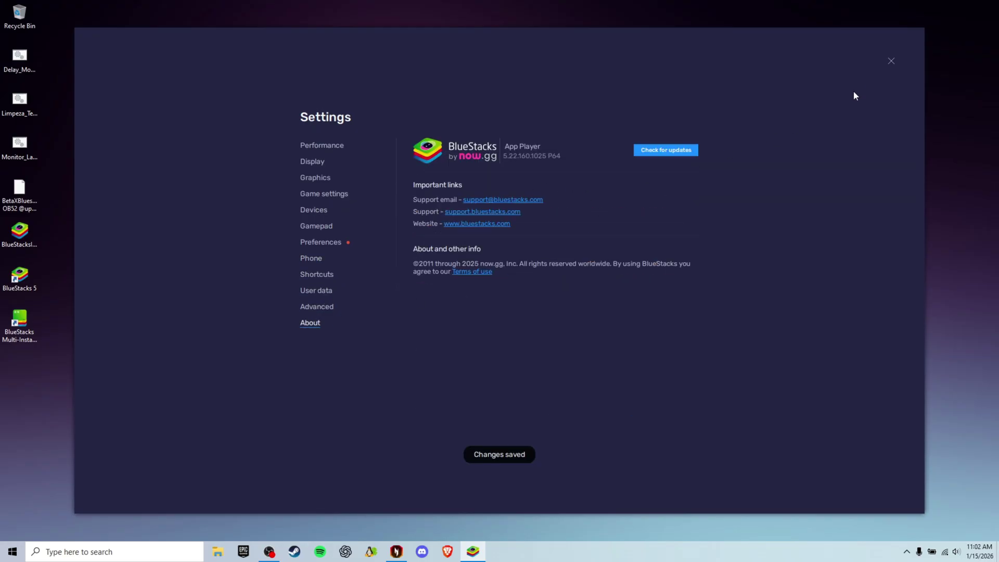
- Close the settings and exit BlueStacks, confirming the closure
click(890, 62)
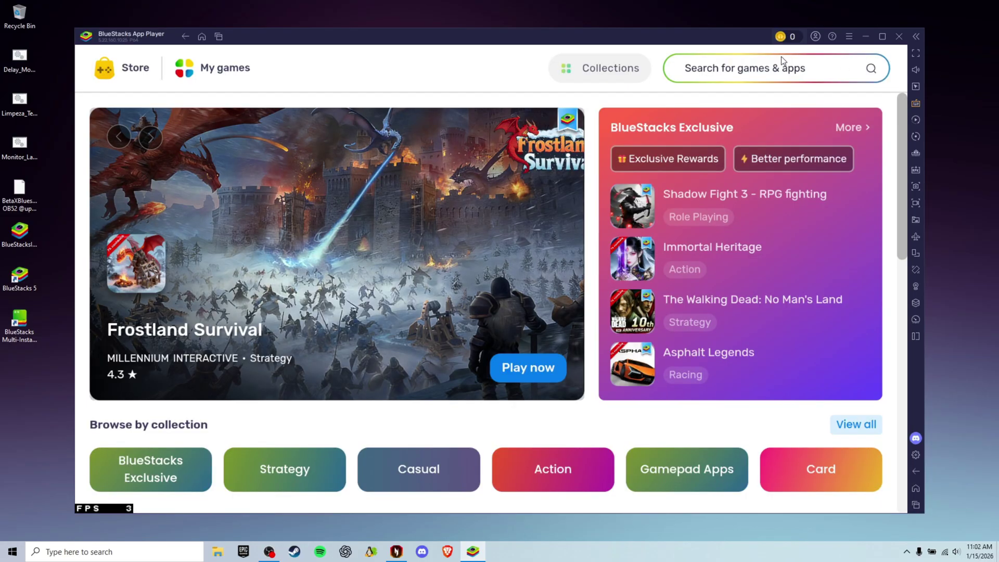
click(898, 35)
click(550, 289)
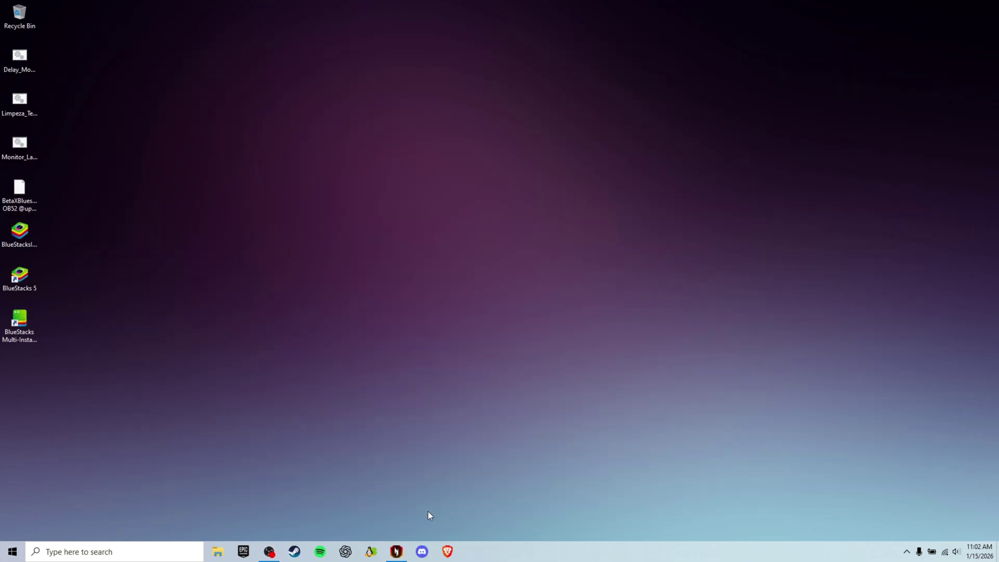
- Relaunch BlueStacks 5 from its desktop shortcut
click(22, 277)
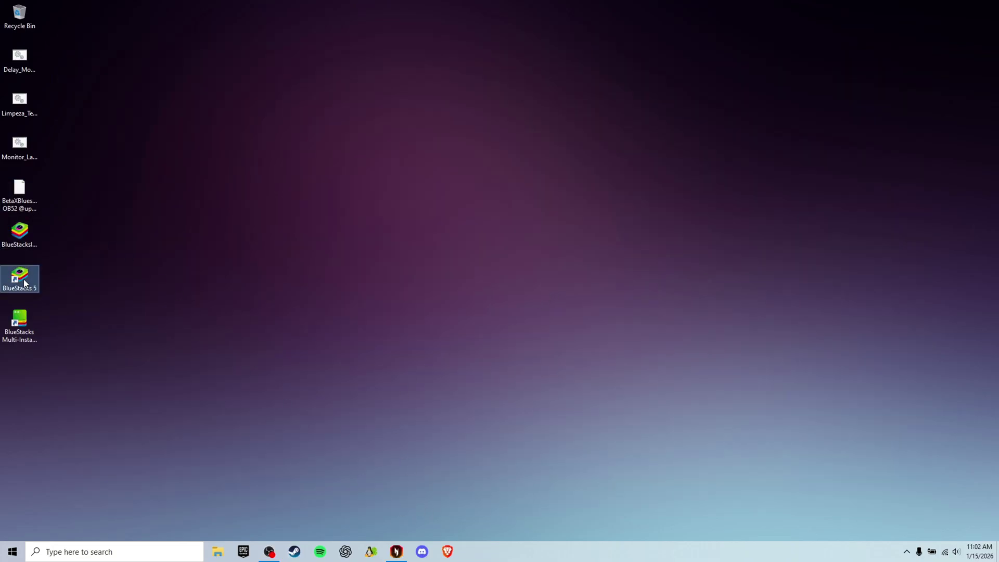
right_click(130, 227)
click(155, 254)
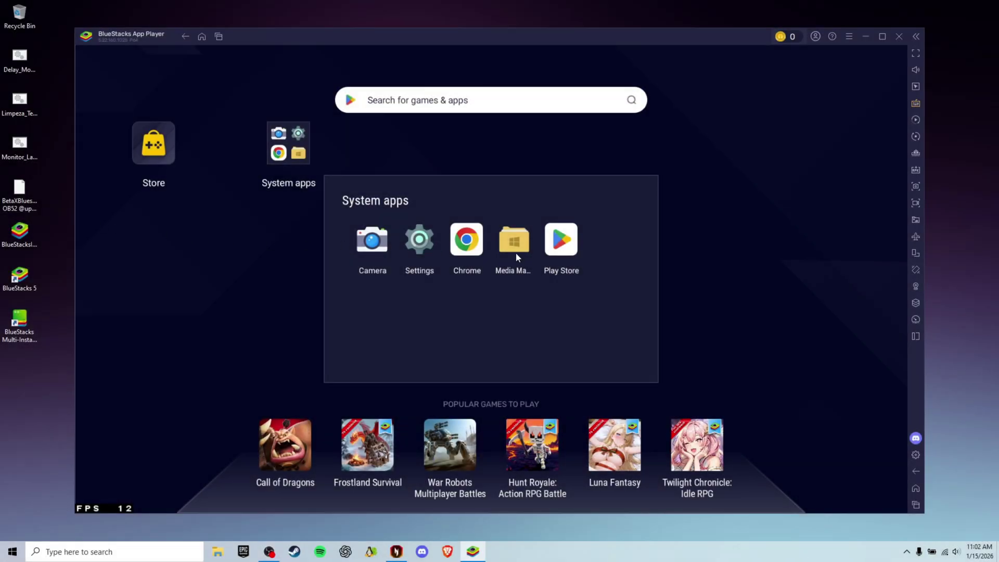
- Open Media Manager from the system apps and minimize BlueStacks to reach the desktop
click(516, 254)
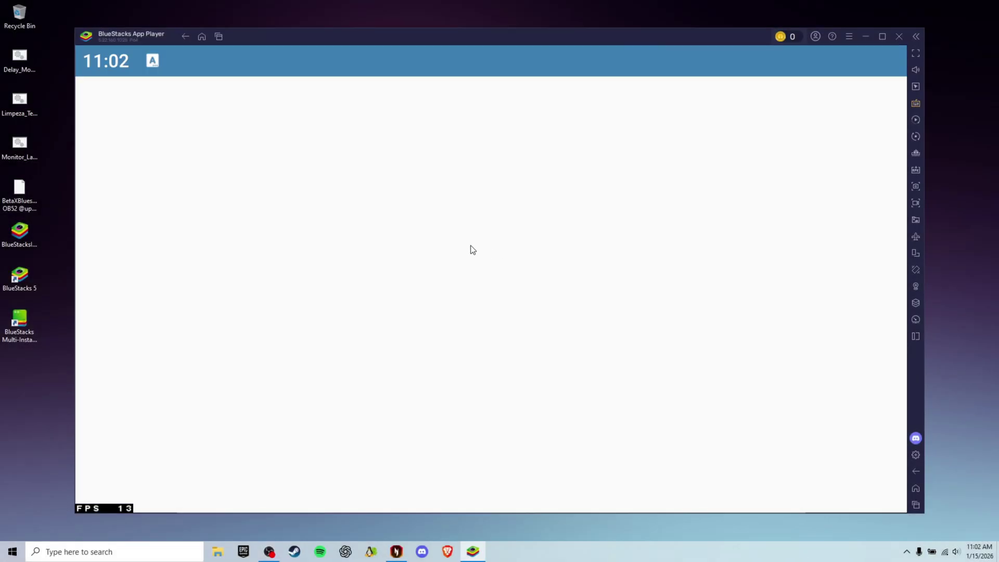
drag(28, 198, 72, 197)
click(866, 36)
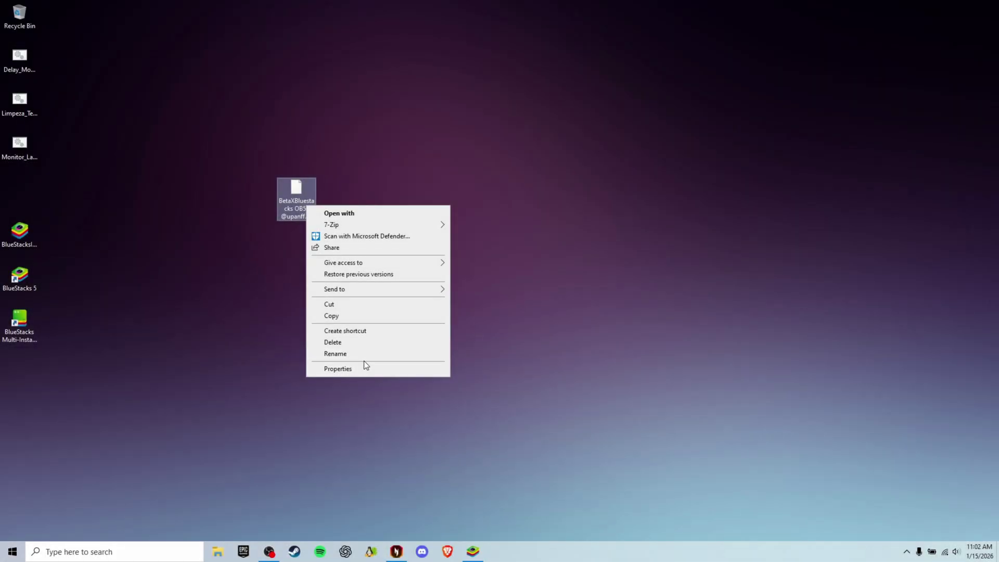
- Check the file properties of the BetaXBluestacks OB52 .7z archive on the desktop and close them
click(356, 377)
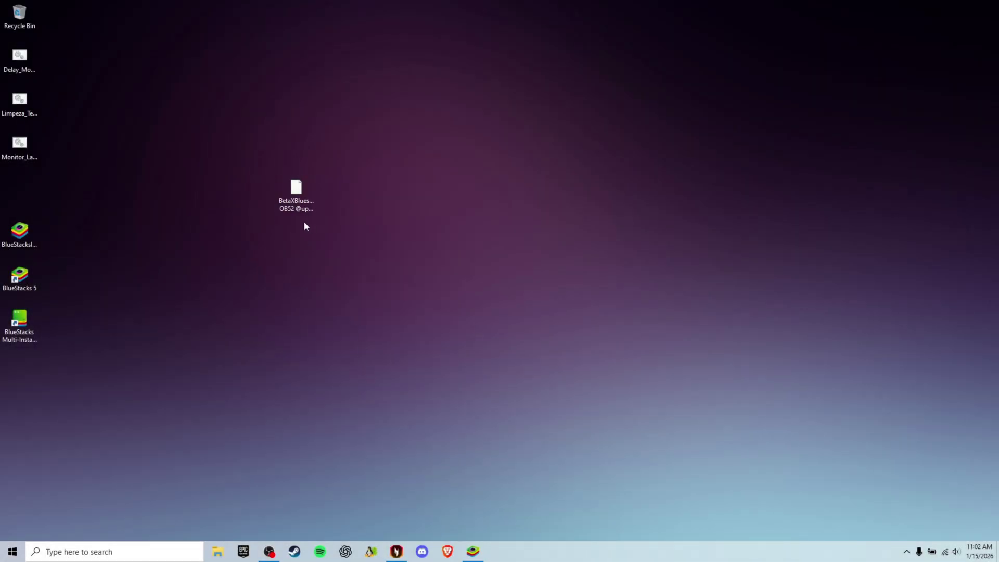
click(281, 203)
right_click(308, 189)
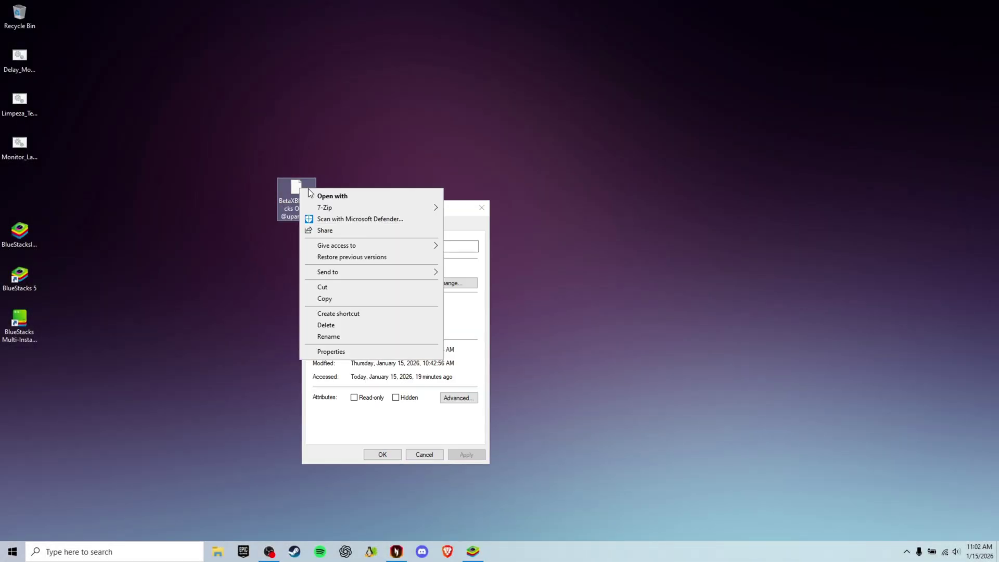
click(508, 194)
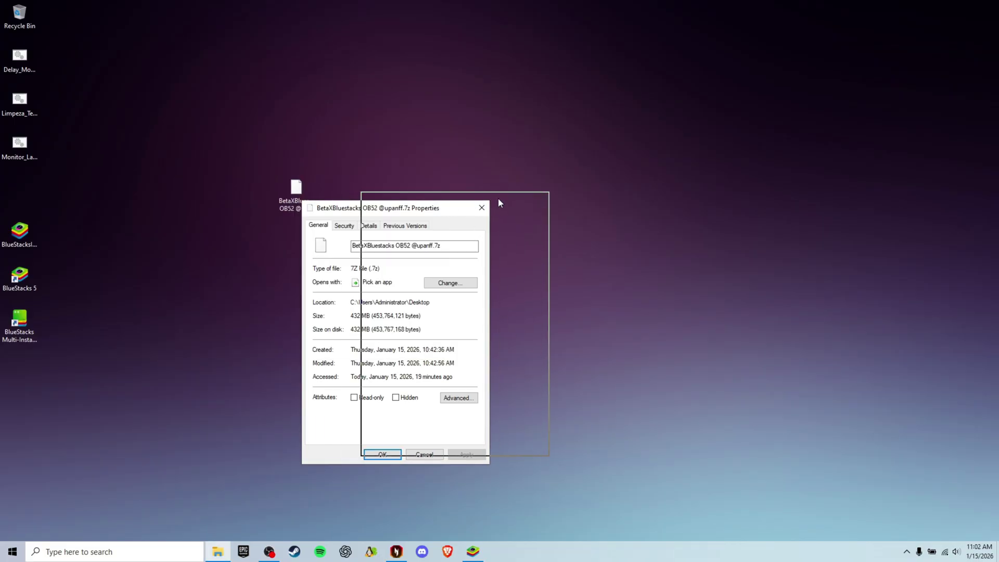
drag(498, 199, 498, 200)
click(541, 199)
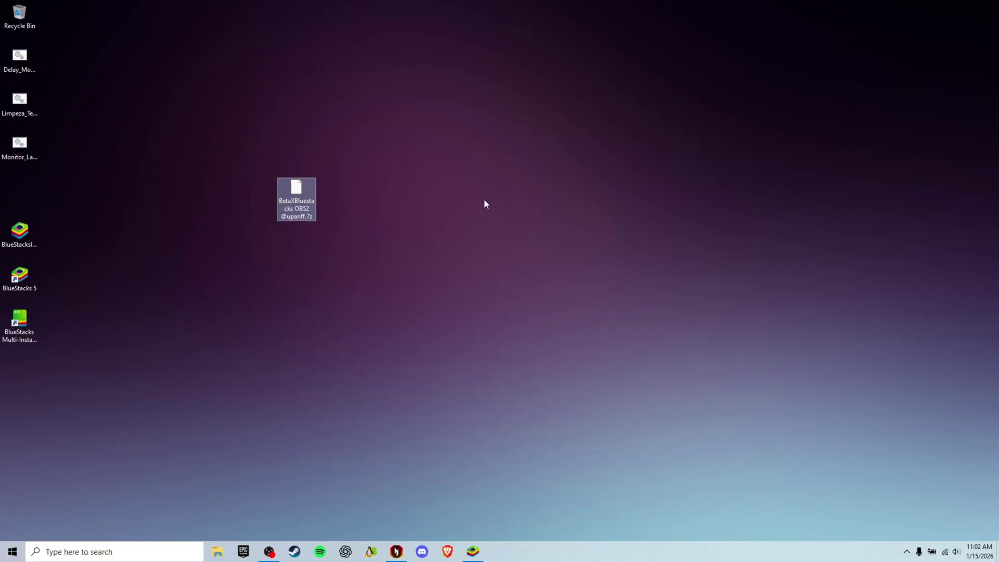
- Extract the BetaXBluestacks OB52 archive with 7-Zip and set the archive and extracted folder apart on the desktop
right_click(302, 194)
mouse_move(346, 215)
click(499, 251)
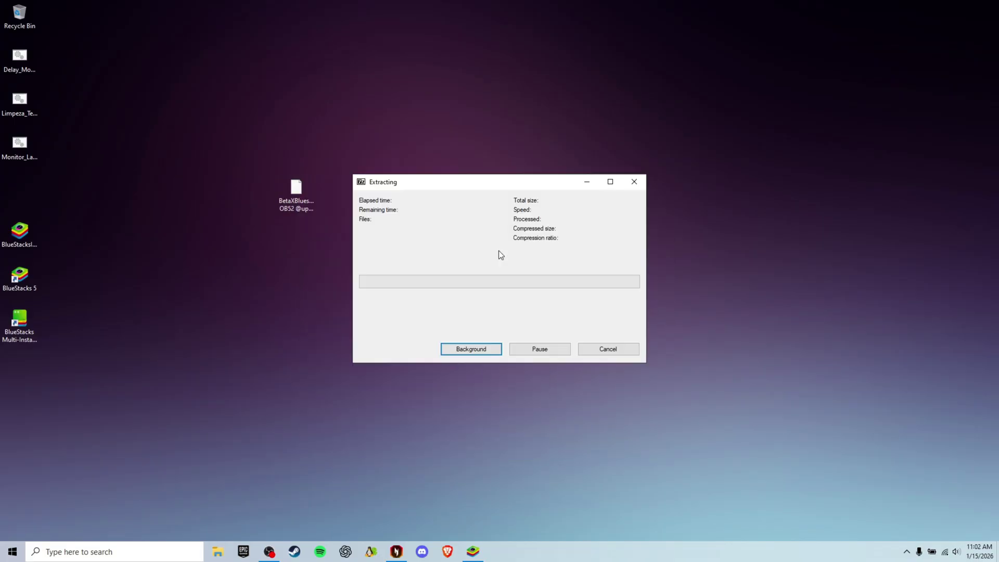
drag(307, 209, 138, 134)
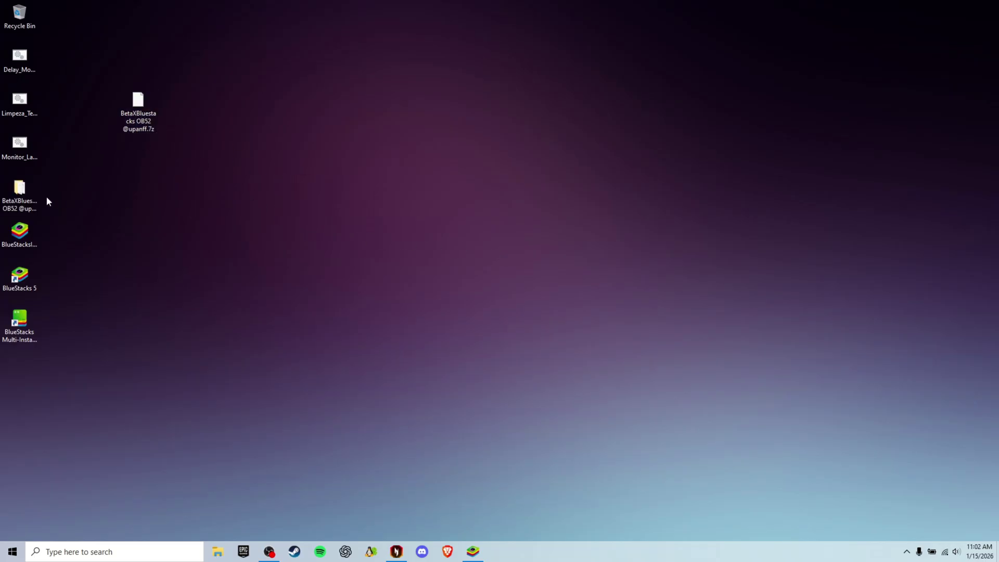
drag(29, 200, 266, 244)
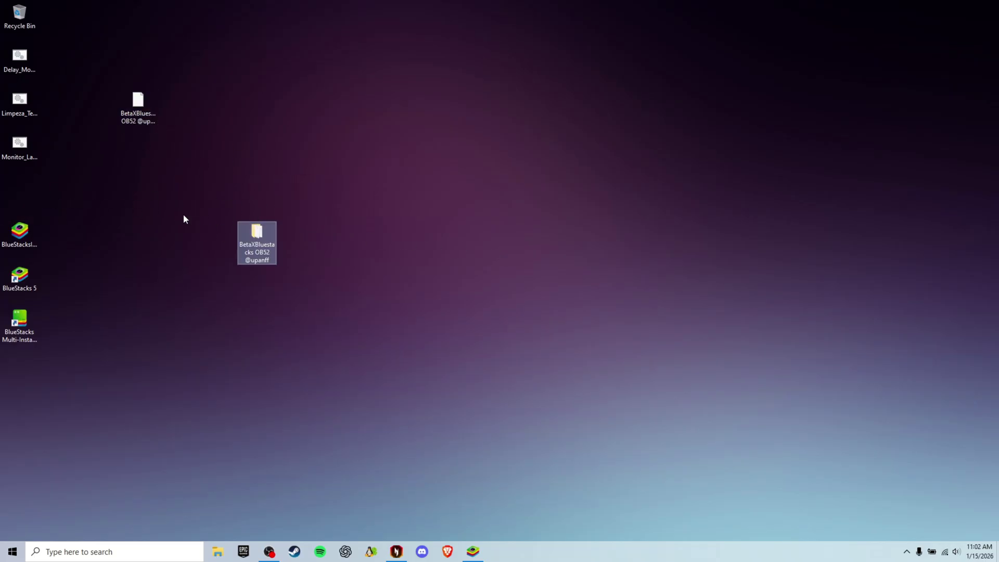
- Open the extracted BetaXBluestacks OB52 folder, examine its APKS and CFG files, and move the folder window aside
double_click(262, 247)
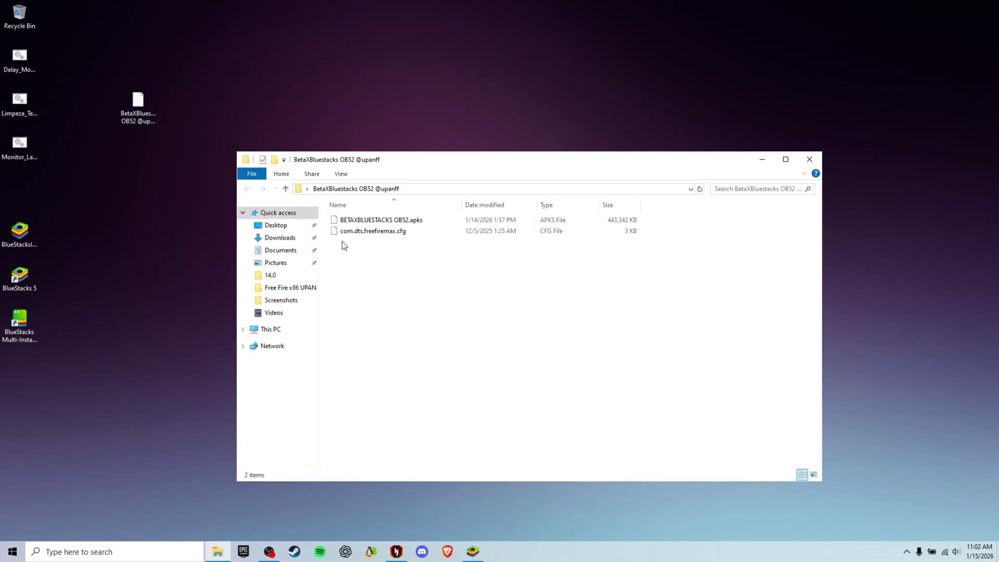
click(382, 220)
click(379, 231)
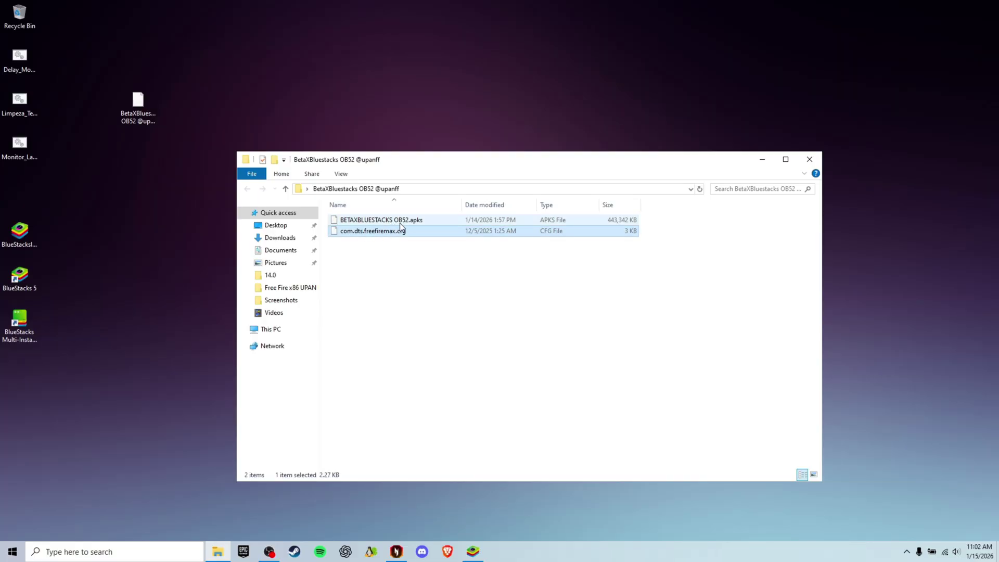
click(413, 219)
drag(515, 159, 345, 146)
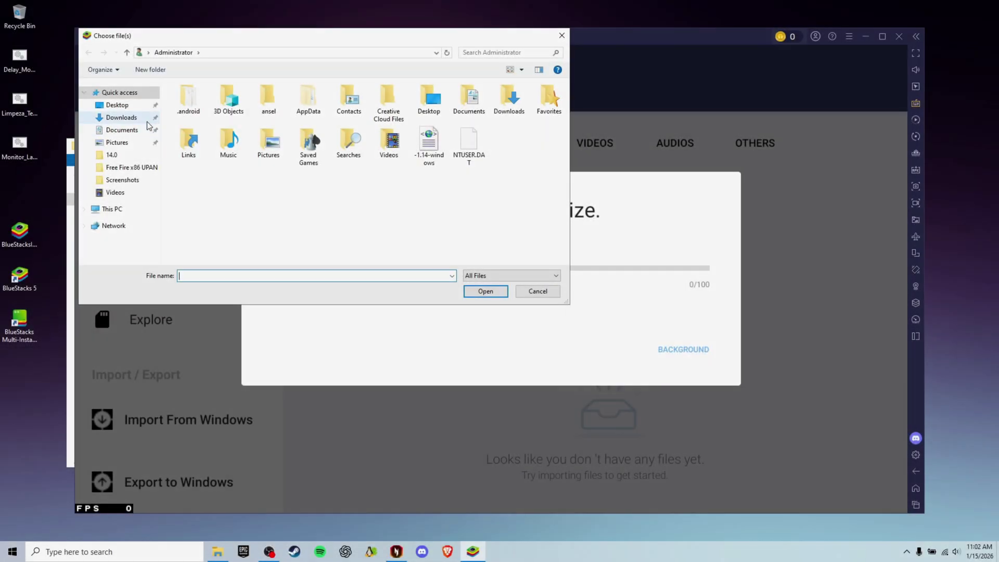
- Import BETAXBLUESTACKS OB52.apks from the extracted desktop folder into BlueStacks through Media Manager
click(104, 104)
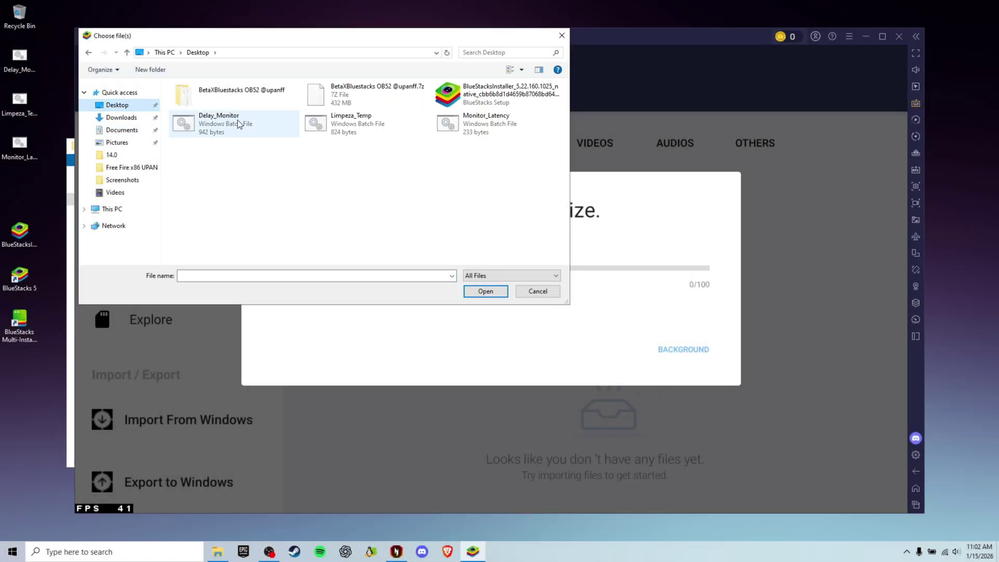
double_click(229, 99)
click(239, 103)
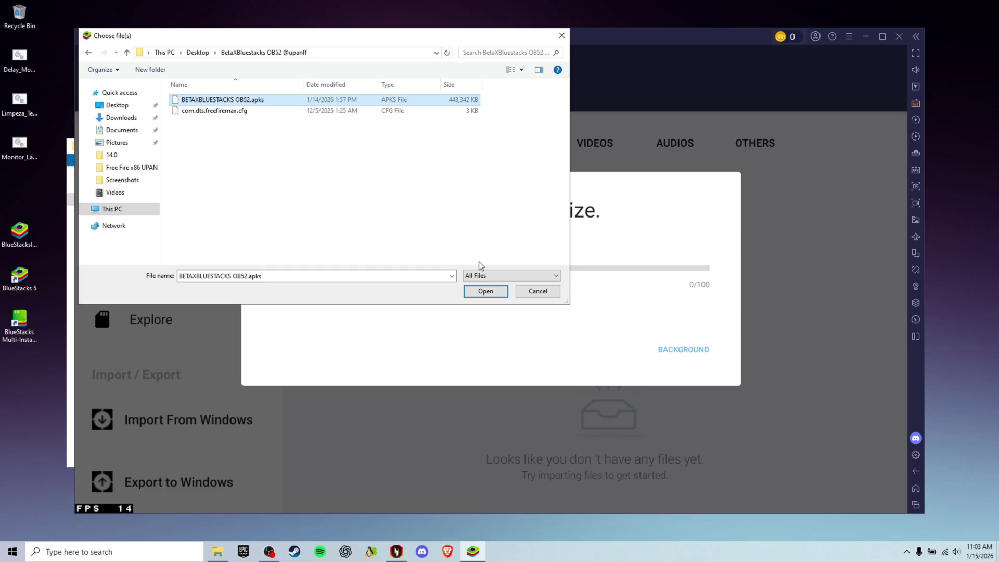
click(486, 290)
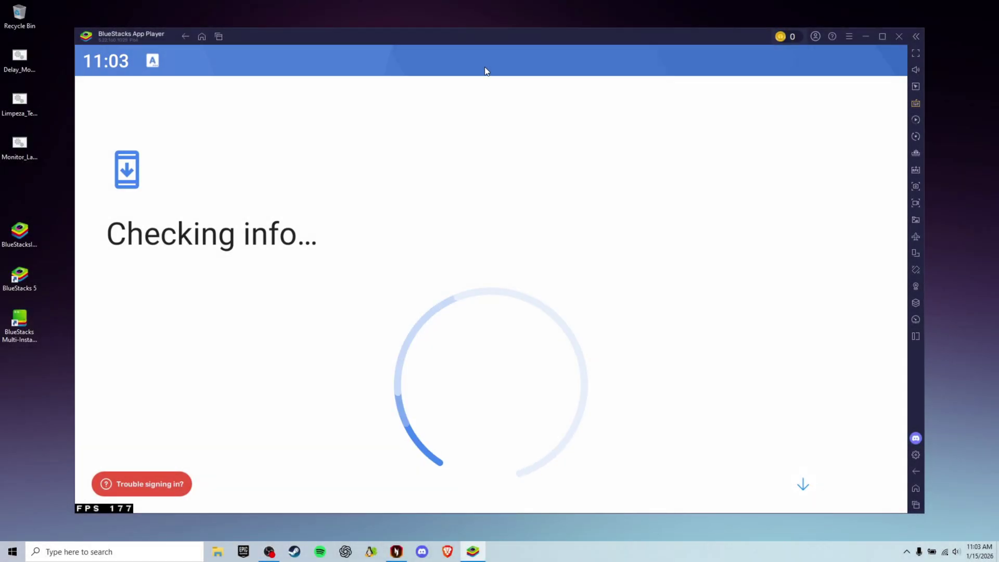
- Finish the Google sign-in and decline the Google Play Points offer in the Play Store
drag(484, 69, 446, 316)
click(424, 442)
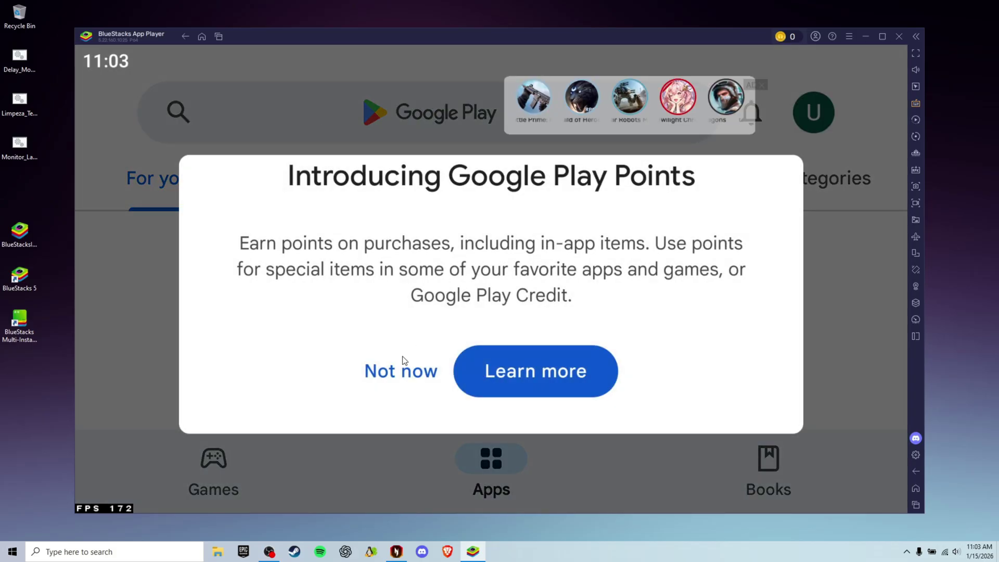
click(403, 364)
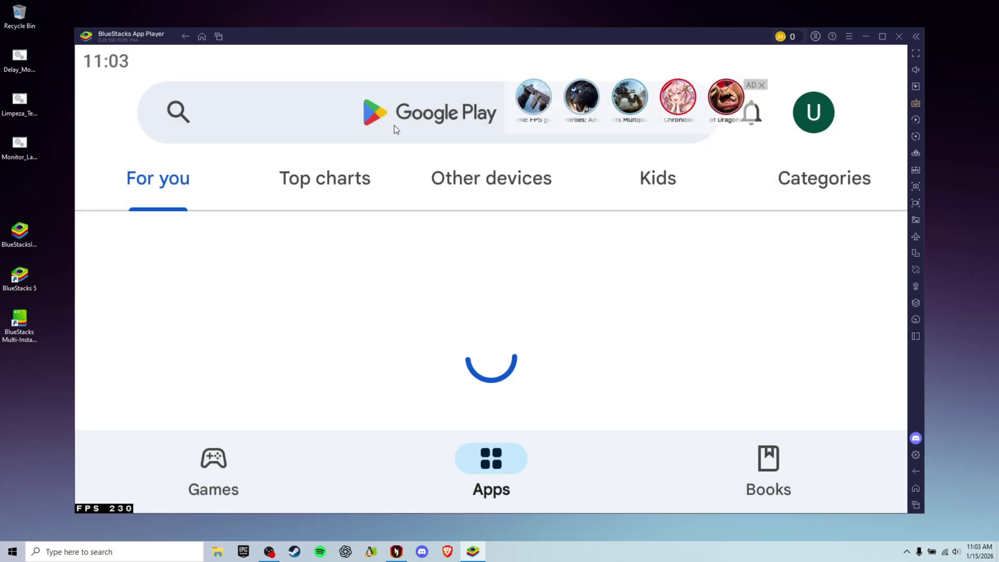
- Search the Play Store for "zarchiever" and install ZArchiver by ZDevs, dismissing the sponsored suggestion
click(396, 127)
text(zarc)
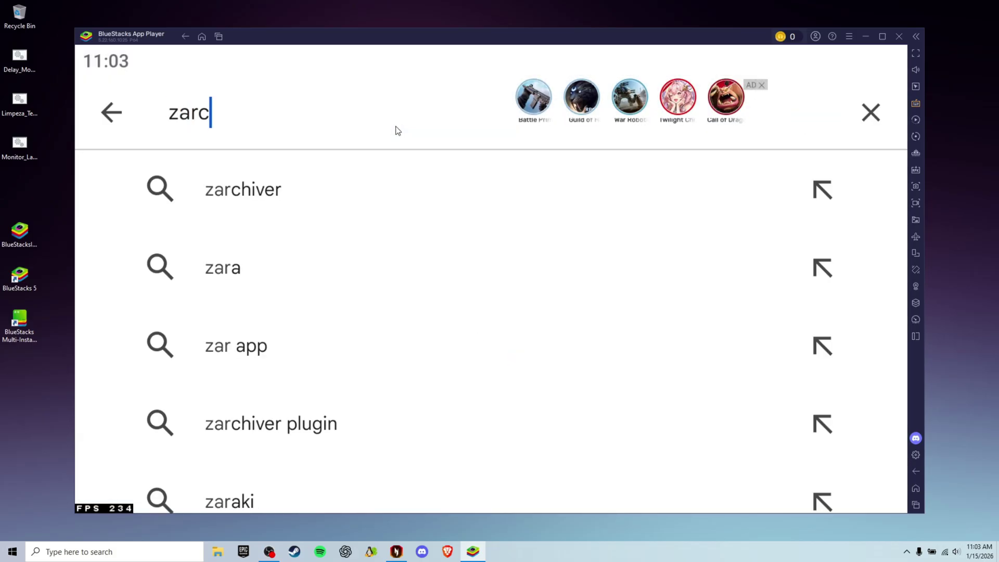
text(hiever)
key(Return)
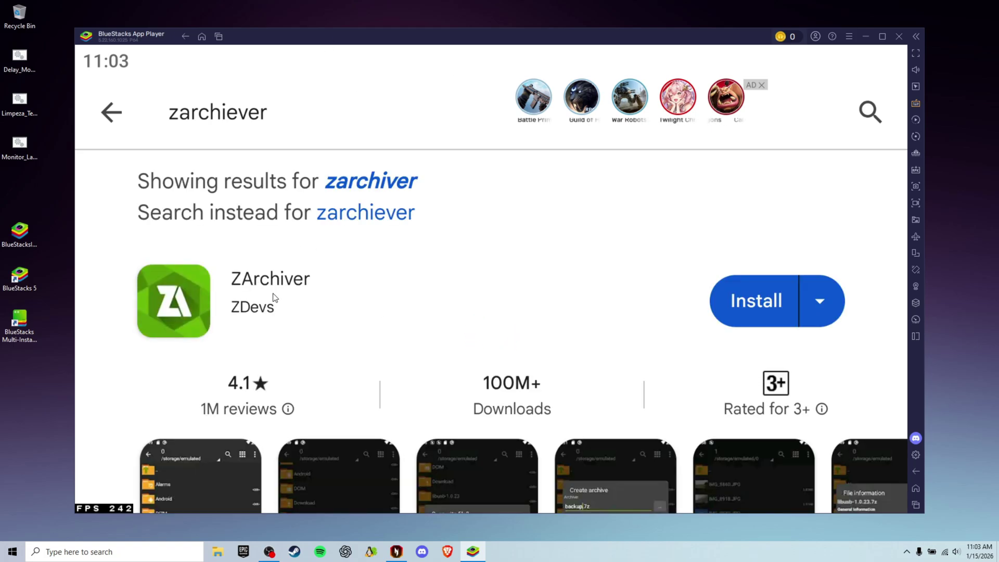
click(274, 298)
click(231, 405)
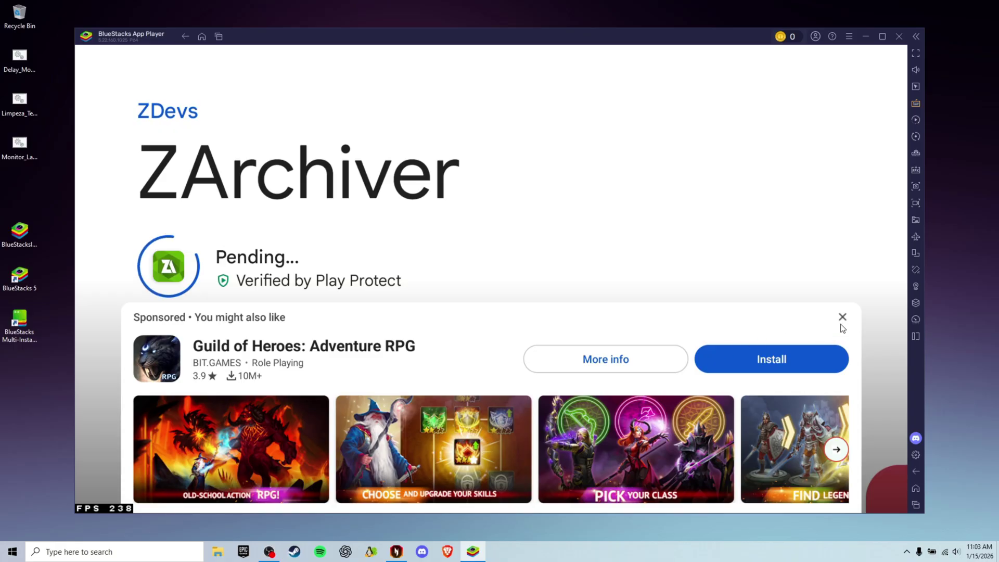
click(842, 317)
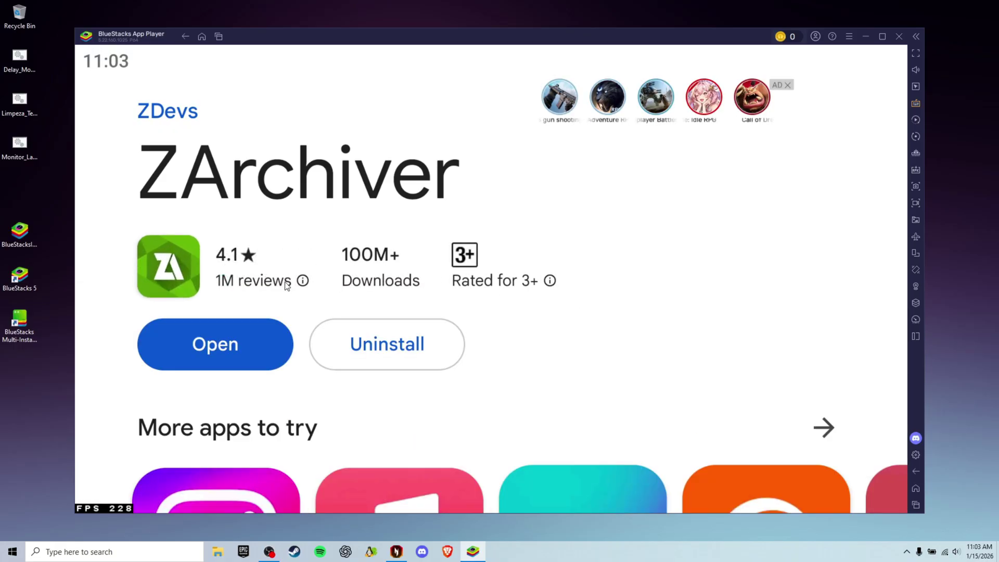
- Clear all recent apps and launch ZArchiver, dismissing the fullscreen hint and the useful tips
click(218, 36)
click(647, 100)
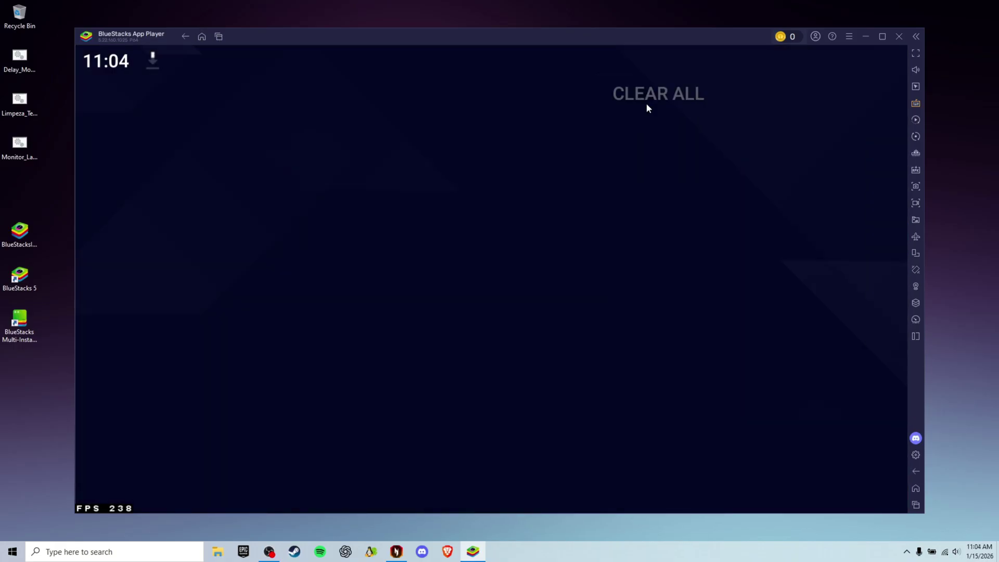
click(401, 159)
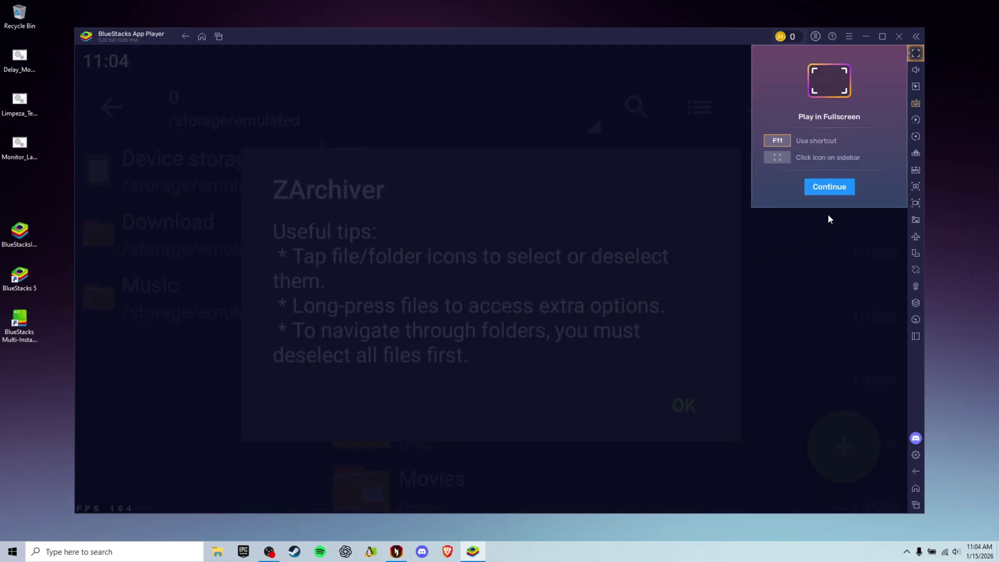
click(827, 186)
click(685, 404)
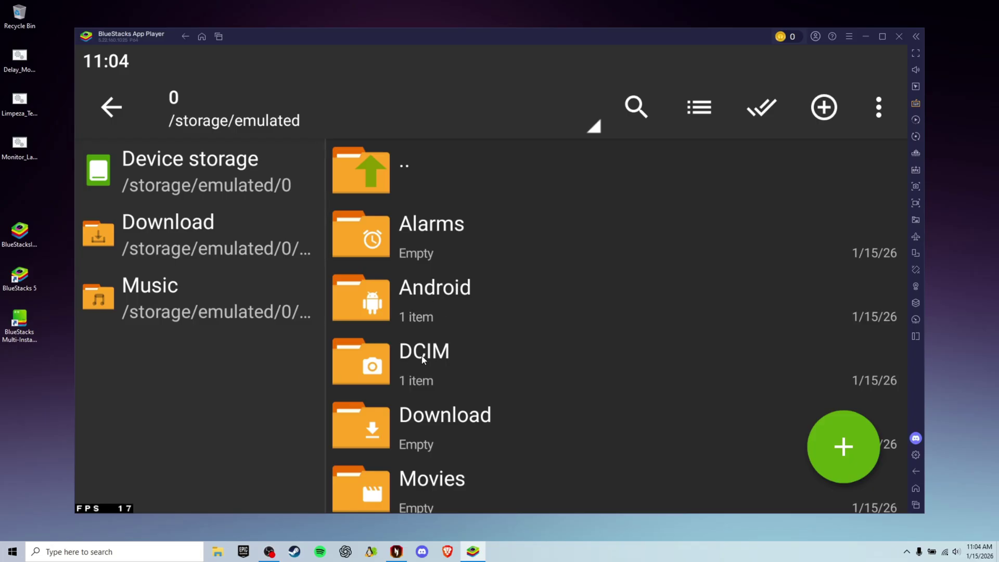
- Browse to DCIM/SharedFolder in ZArchiver and try to install BETAXBLUESTACKS OB52.apks
click(437, 369)
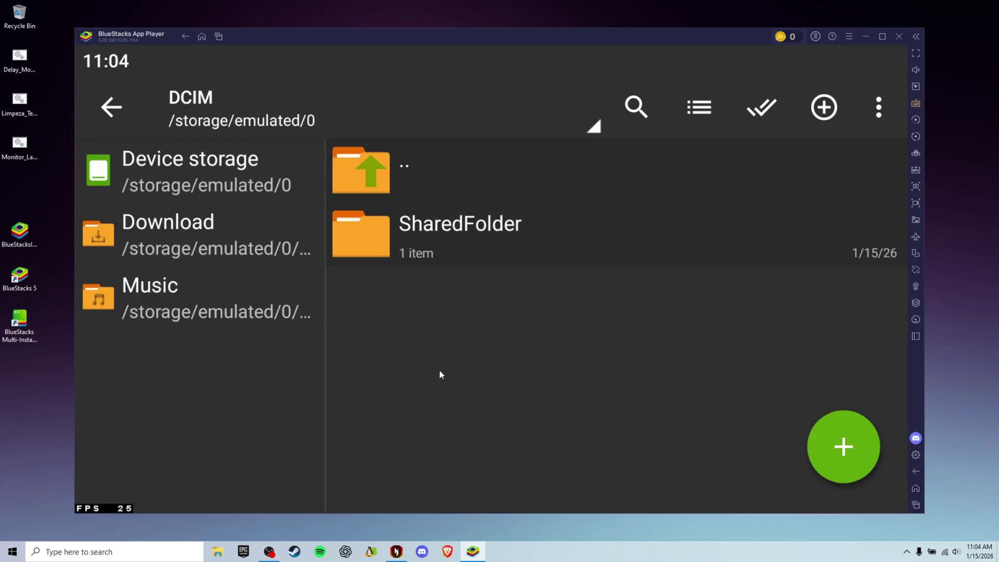
click(428, 236)
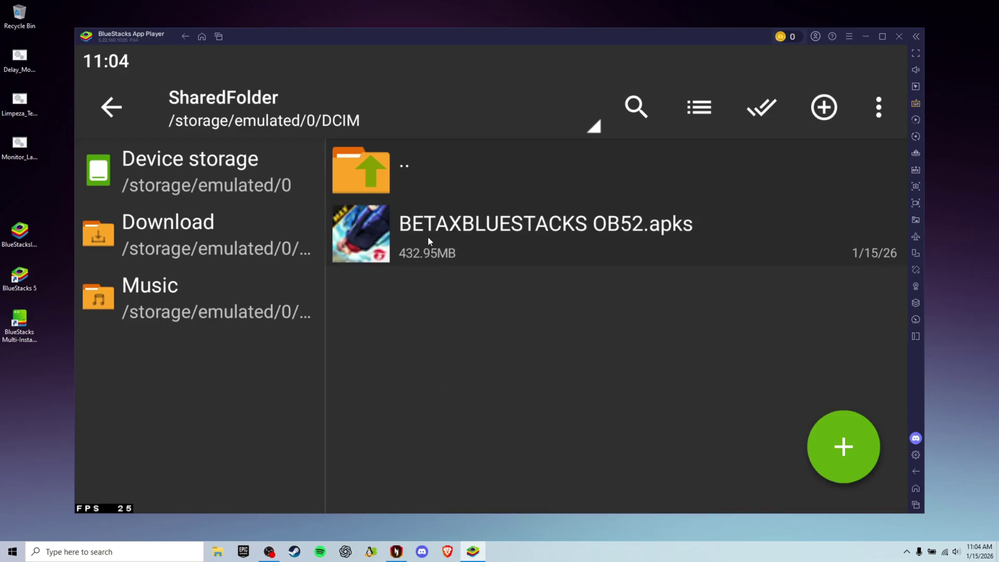
click(485, 242)
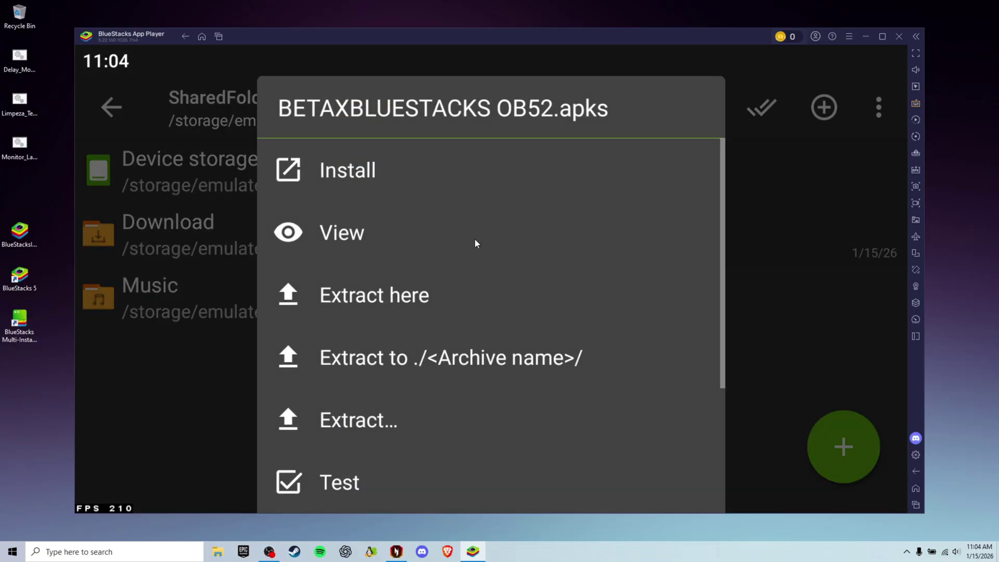
click(368, 177)
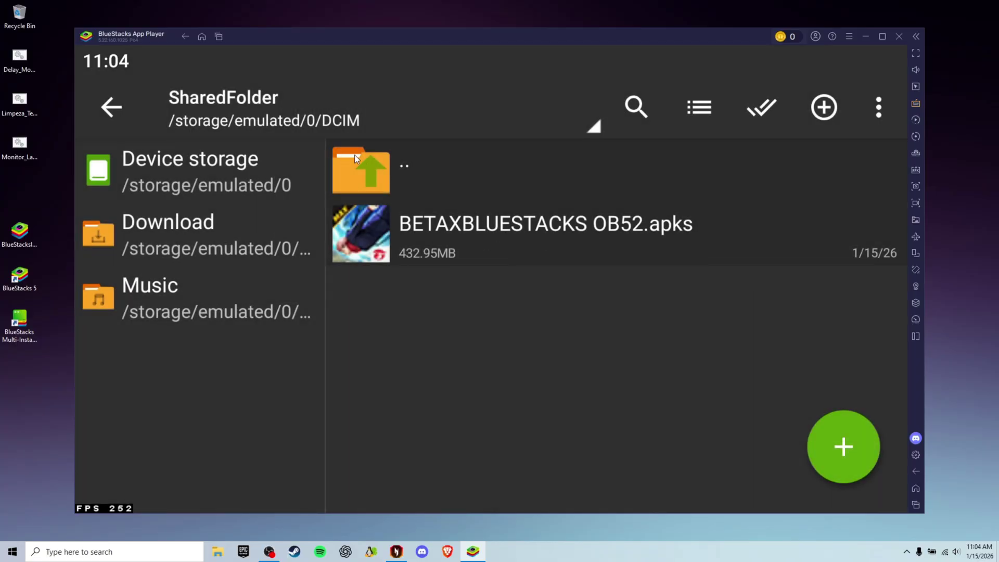
click(276, 119)
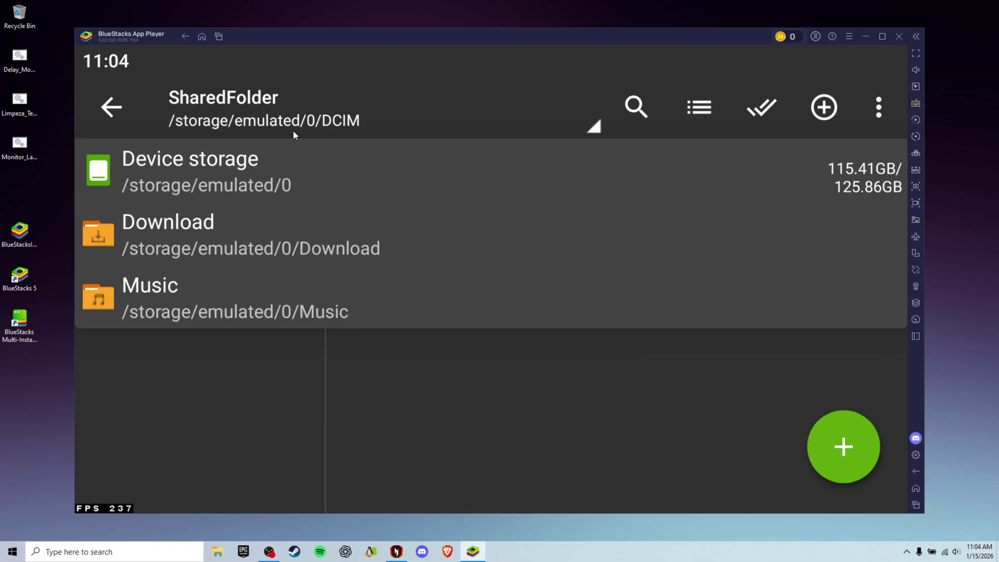
click(617, 410)
- Install BETAXBLUESTACKS OB52.apks with ZArchiver allowed as an install source, and clear all recent apps
click(454, 229)
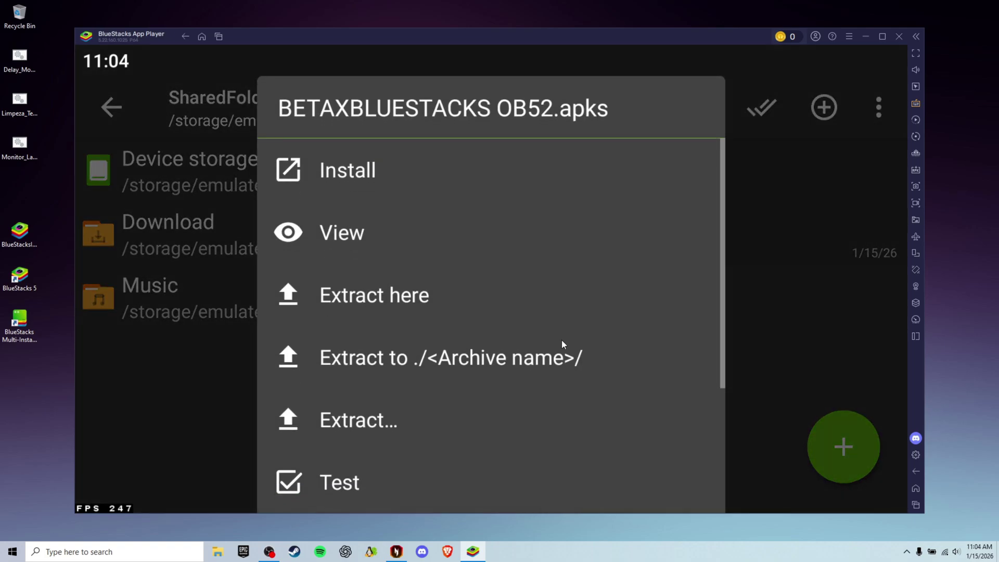
click(347, 178)
click(856, 306)
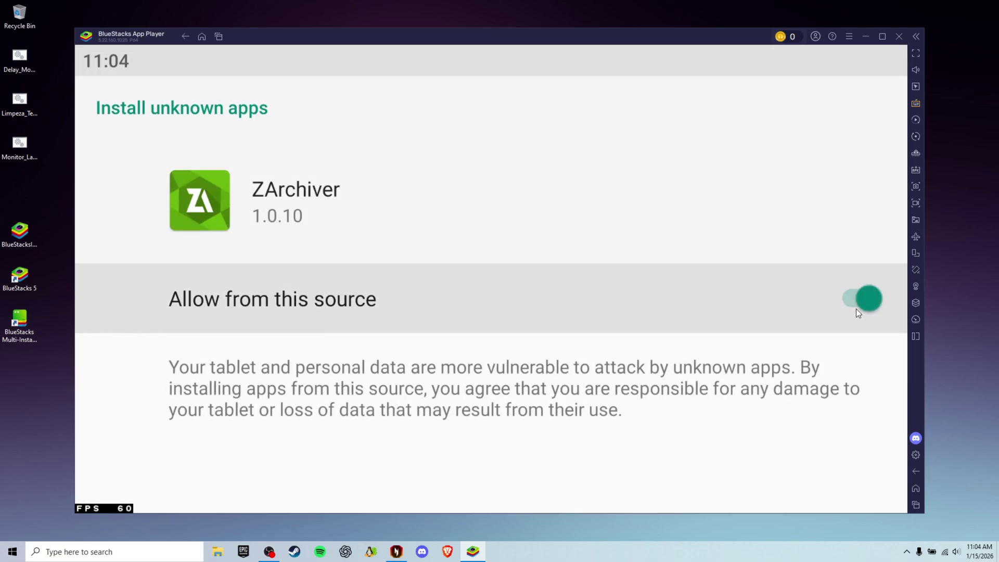
click(916, 469)
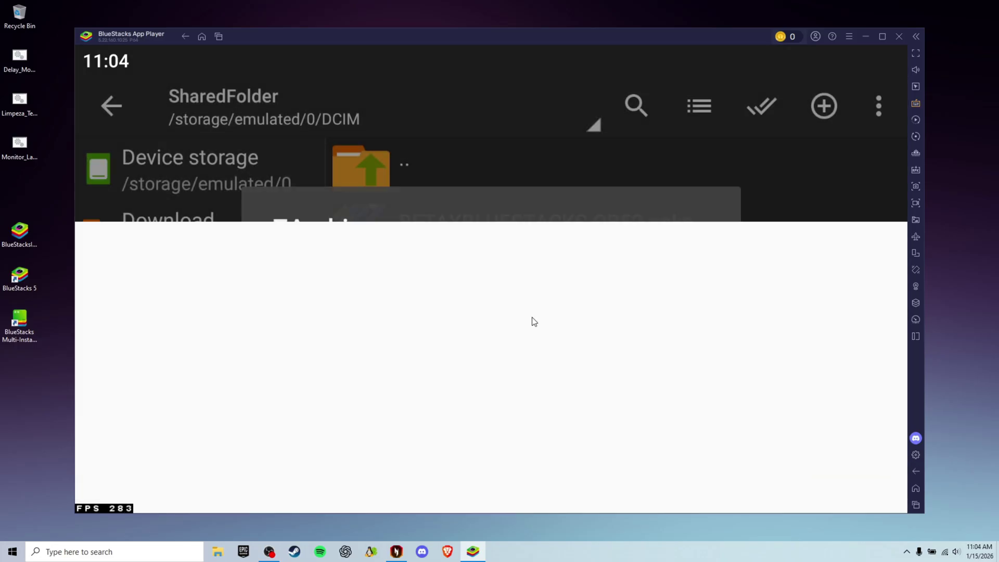
click(844, 467)
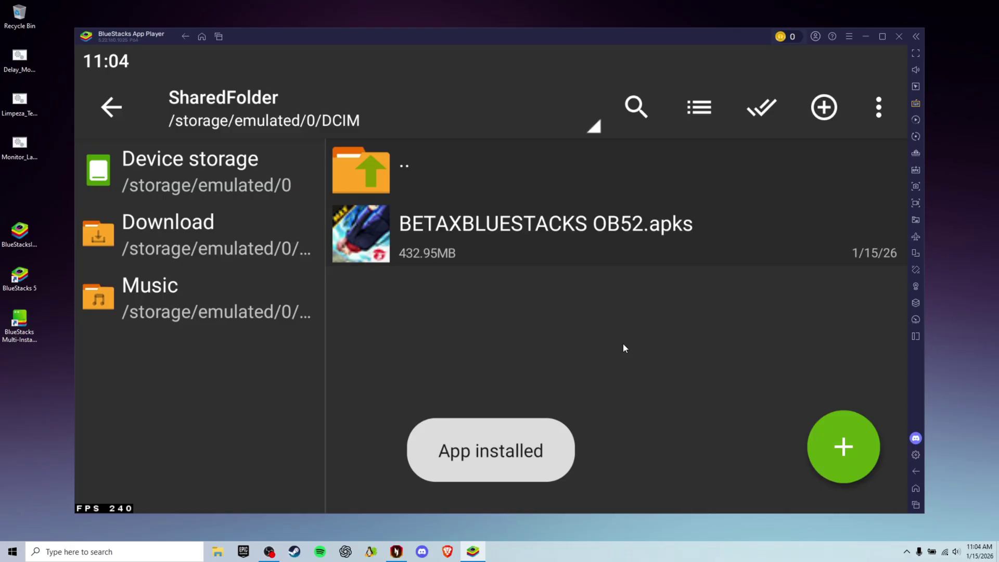
click(218, 37)
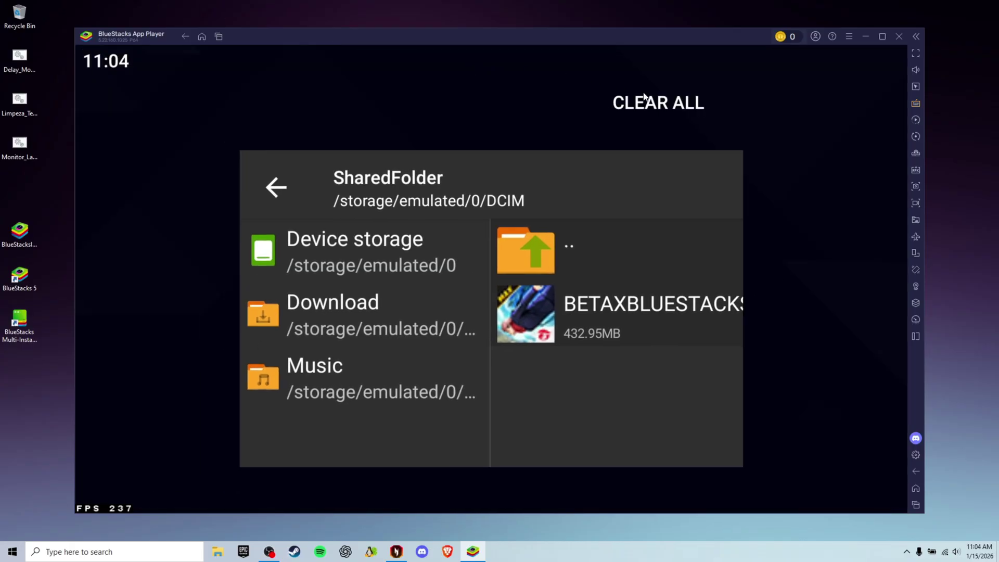
click(651, 104)
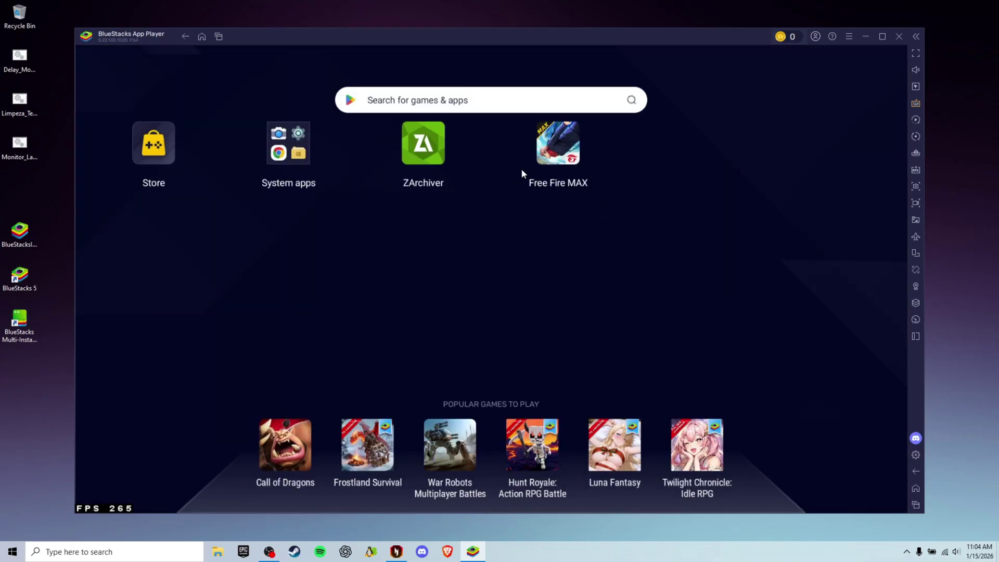
- Uninstall ZArchiver from the BlueStacks home screen and confirm its removal
right_click(427, 160)
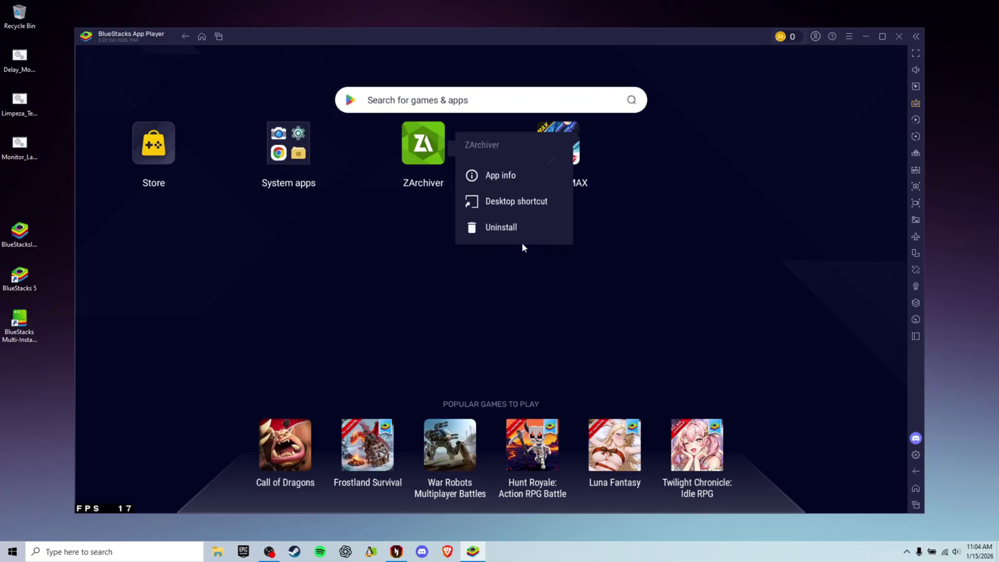
click(511, 229)
click(676, 346)
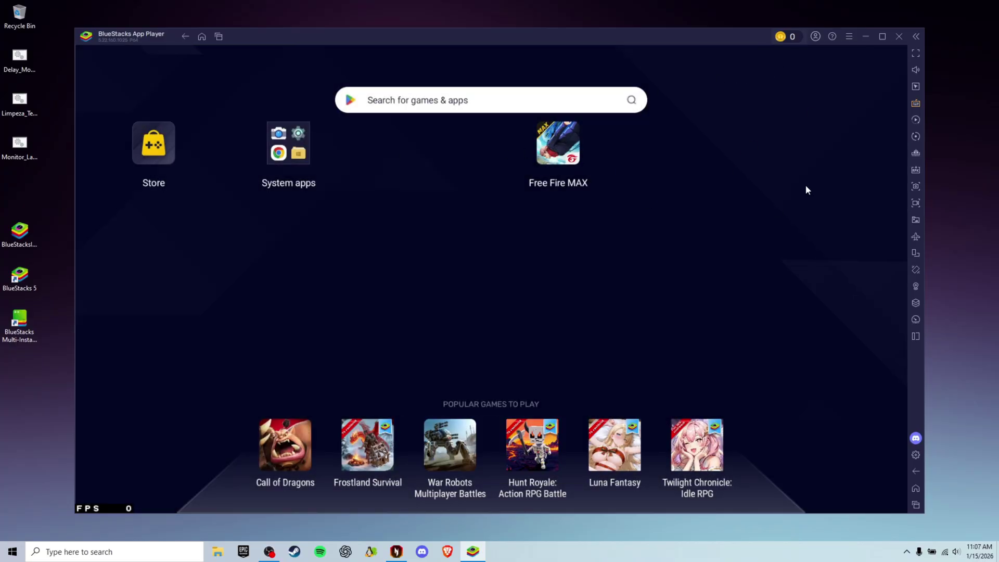
- Launch Free Fire MAX and maximize the emulator window
click(570, 165)
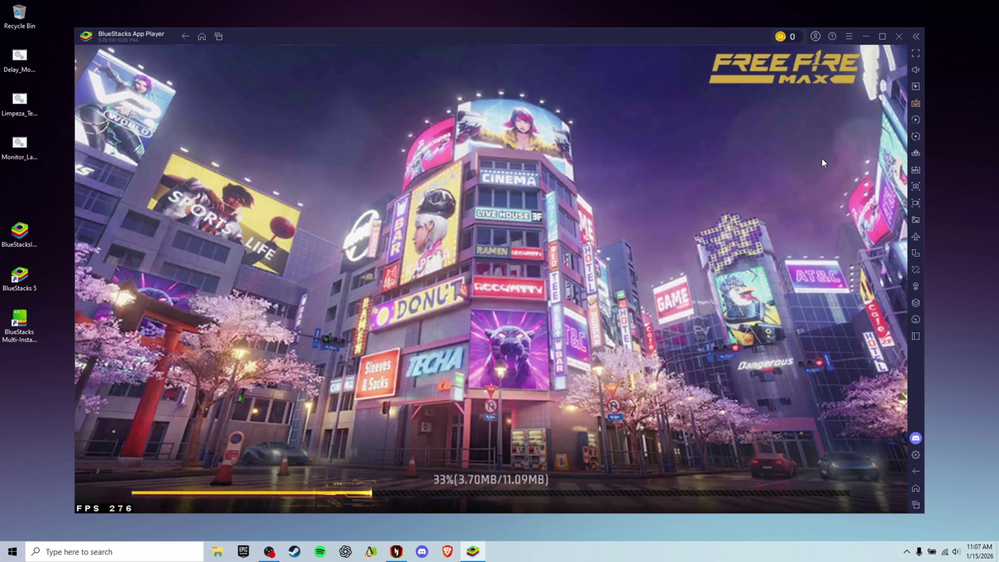
click(883, 34)
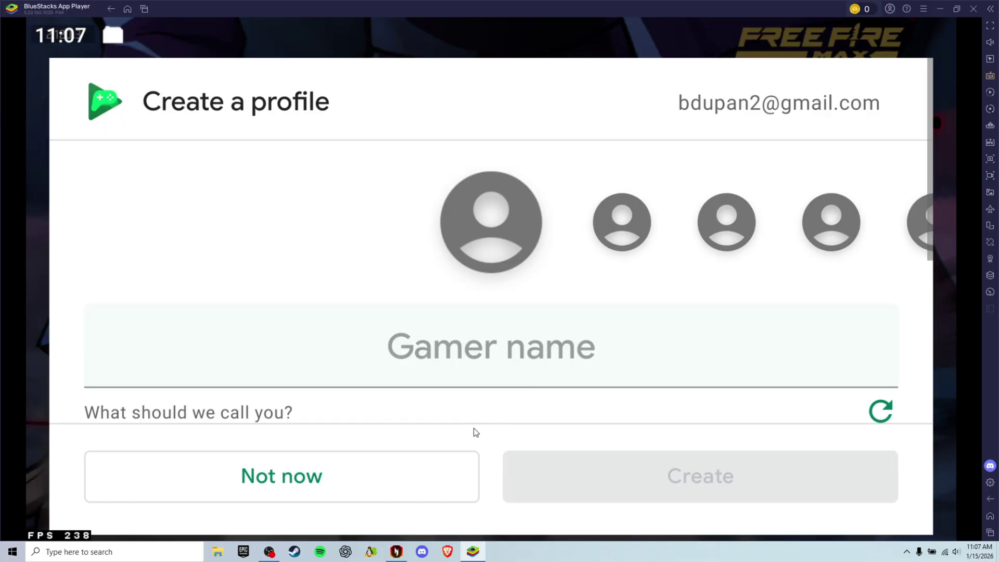
- Decline creating a Google Play Games profile each time the game offers it
click(379, 478)
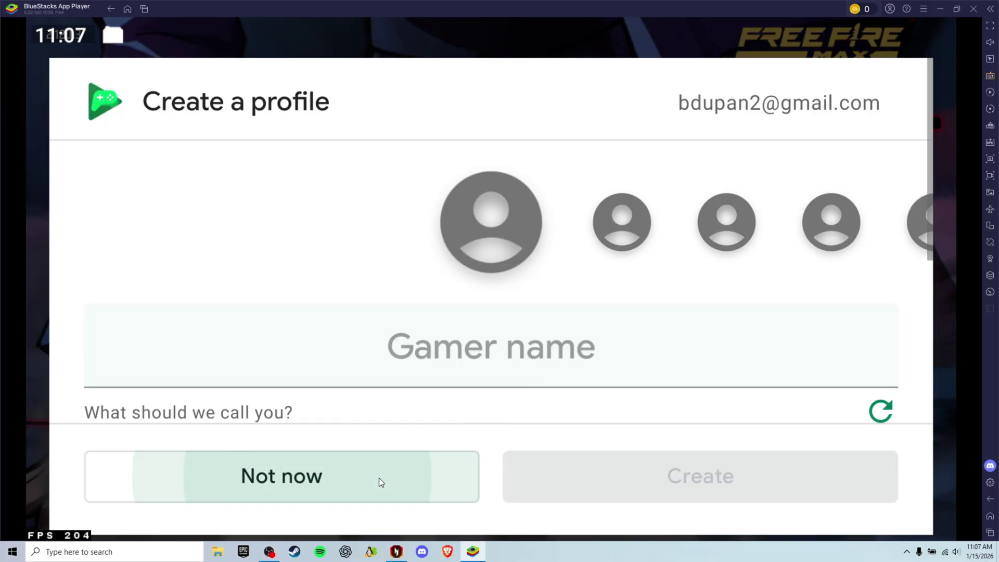
click(505, 376)
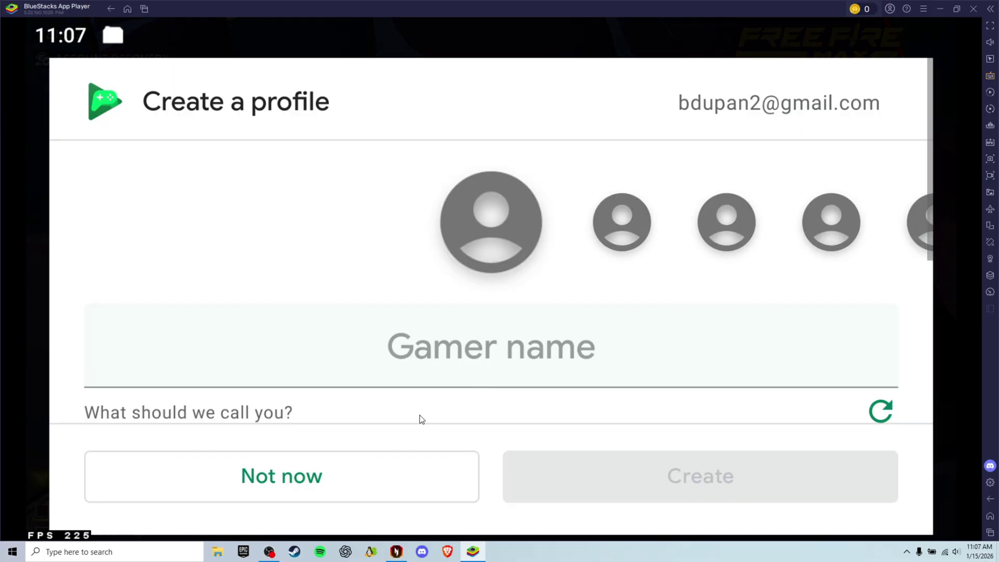
click(384, 458)
click(507, 374)
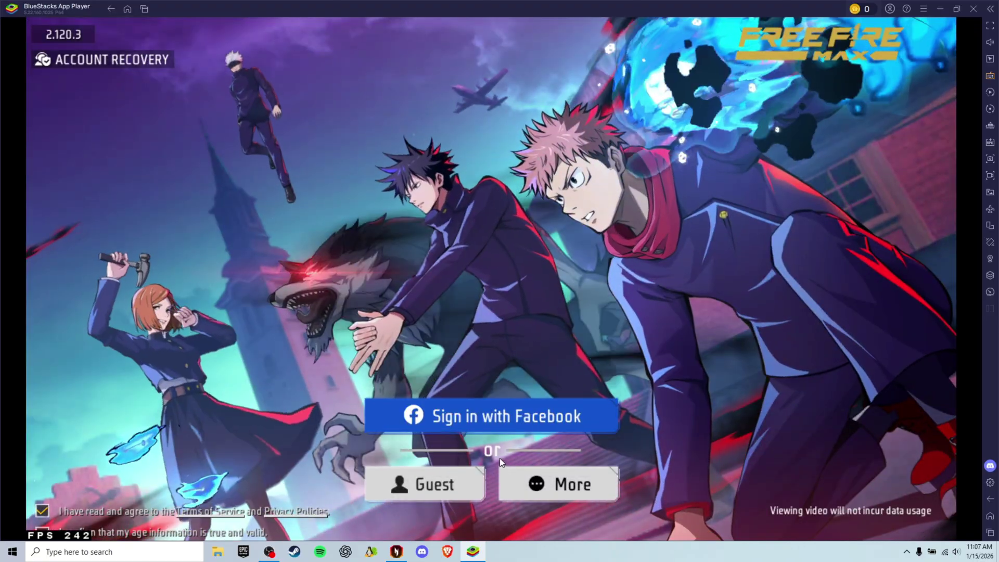
- Sign in to Free Fire MAX with the Google account from the additional sign-in options, and pull down the notification shade
click(526, 484)
click(508, 300)
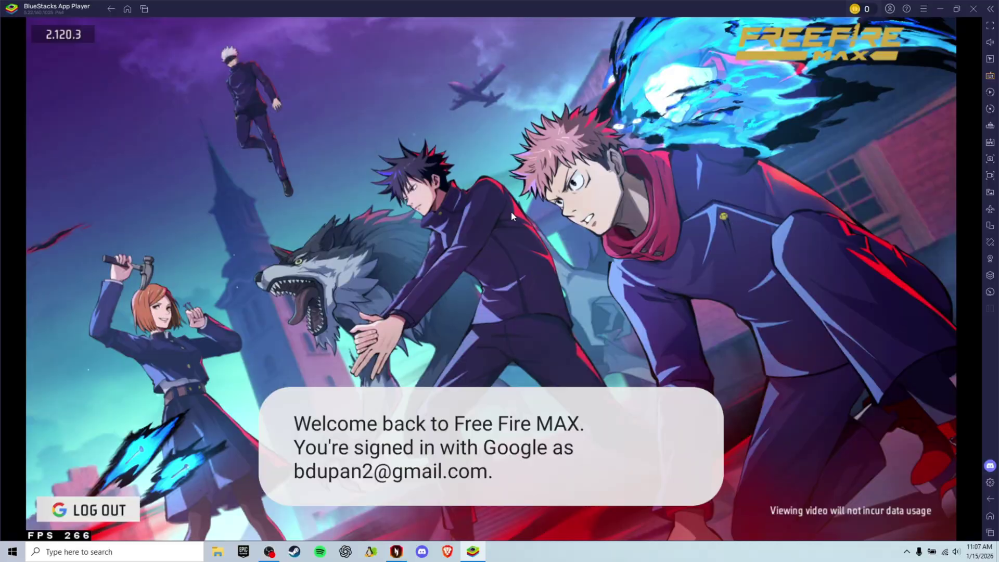
drag(604, 24, 618, 254)
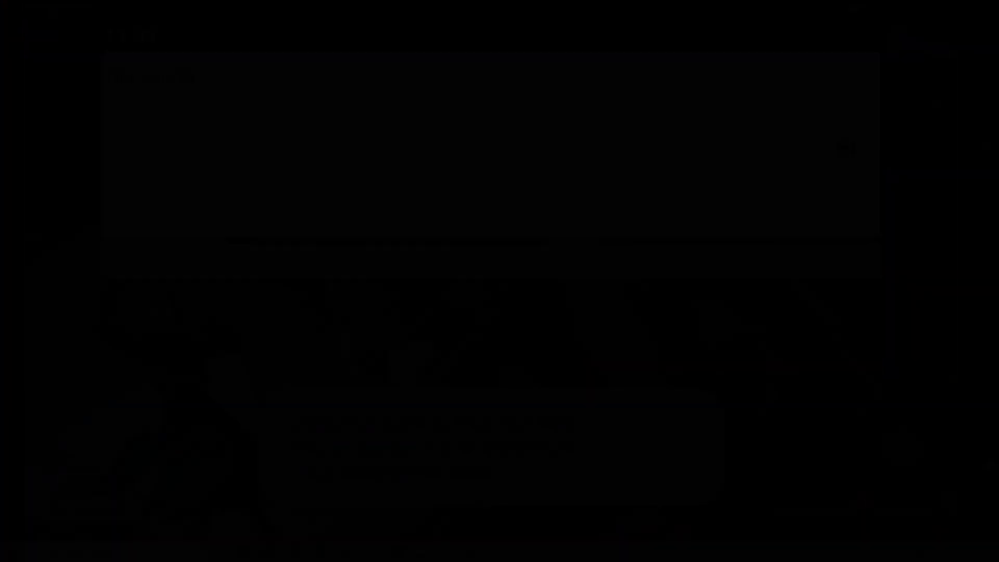